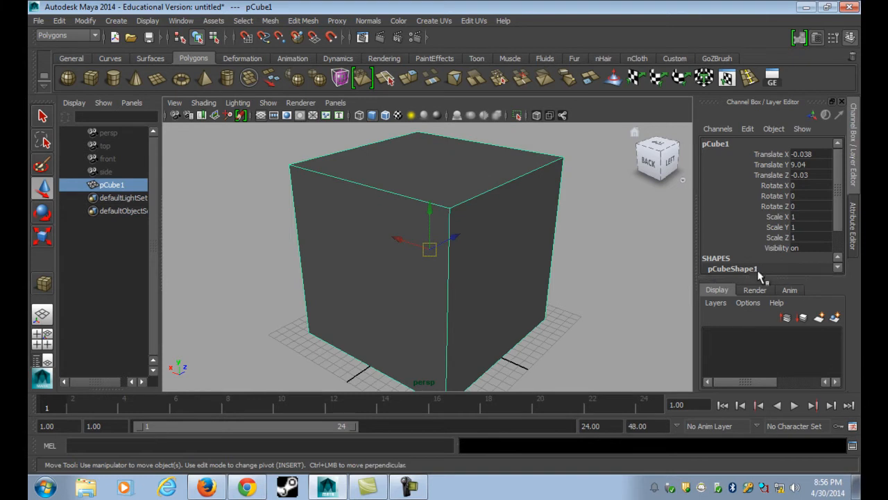
Look at the cube in the four-view layout, then return to the perspective view with the Outliner
scroll(495, 284, down, 3)
alt+drag(465, 306, 478, 303)
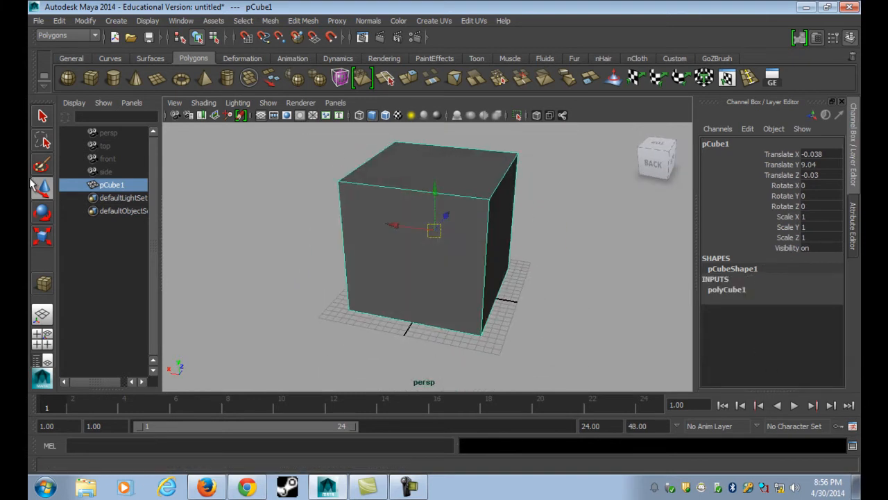
click(41, 338)
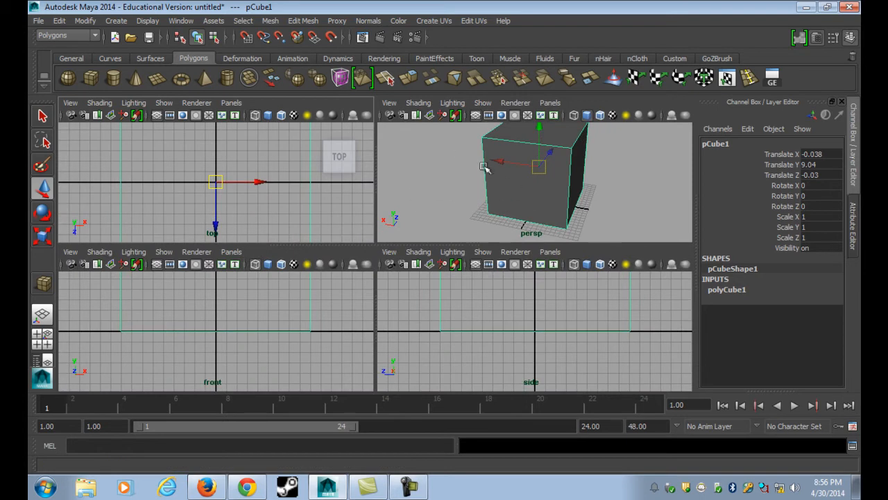
click(46, 361)
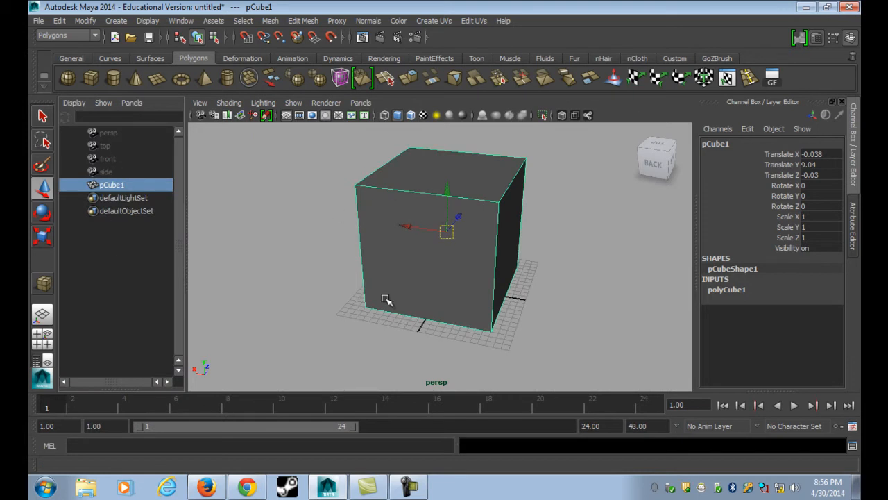
alt+drag(340, 273, 362, 270)
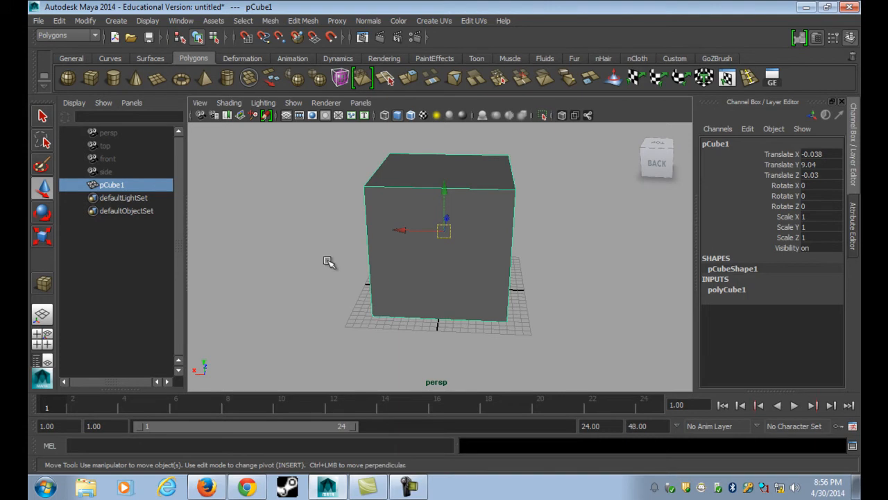
Change the perspective view's background to the dark blue gradient and hide the grid
key(alt+b)
key(alt+b)
key(alt+b)
key(alt+b)
key(alt+b)
alt+drag(329, 261, 472, 281)
click(287, 115)
click(286, 116)
click(287, 116)
click(286, 116)
click(286, 115)
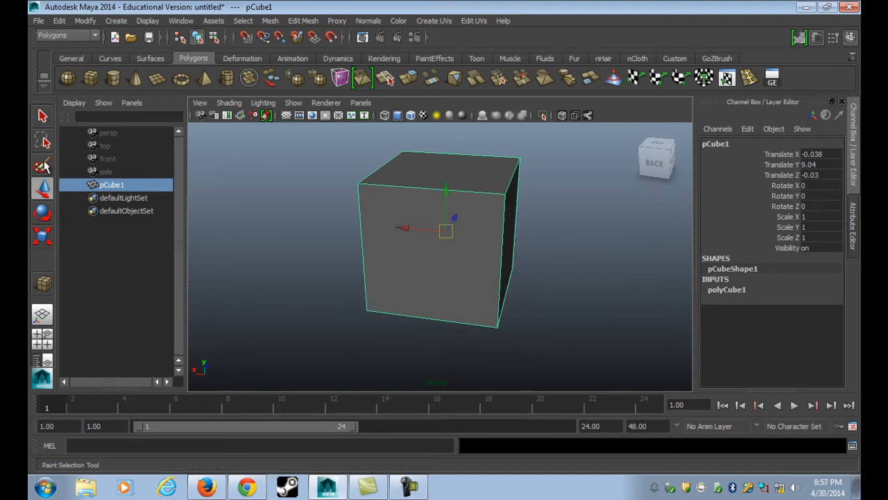
Rename the pCube1 object as LOW
double_click(110, 186)
text(LOW)
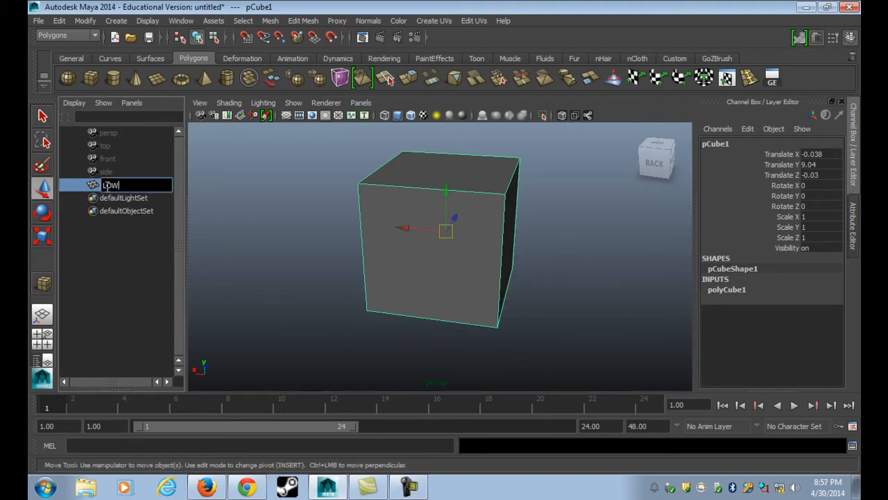
key(Return)
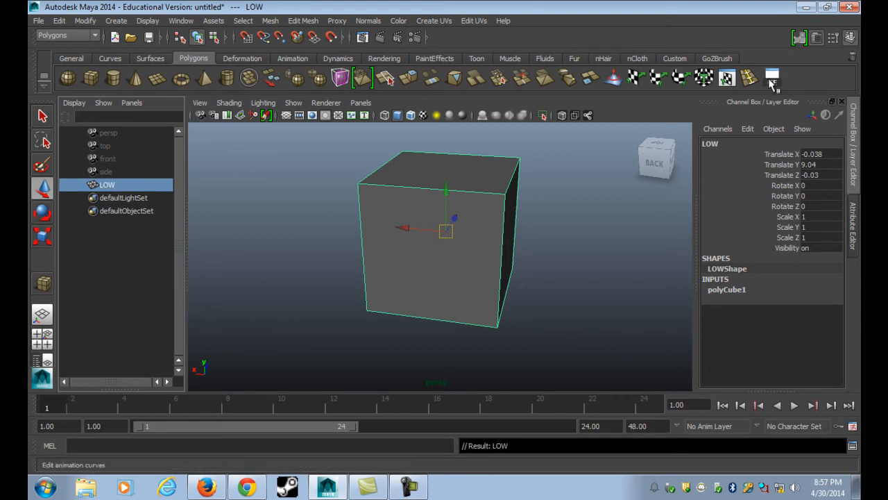
Inspect the cube's default UV layout in the UV Texture Editor and close the editor
click(726, 79)
scroll(533, 286, up, 2)
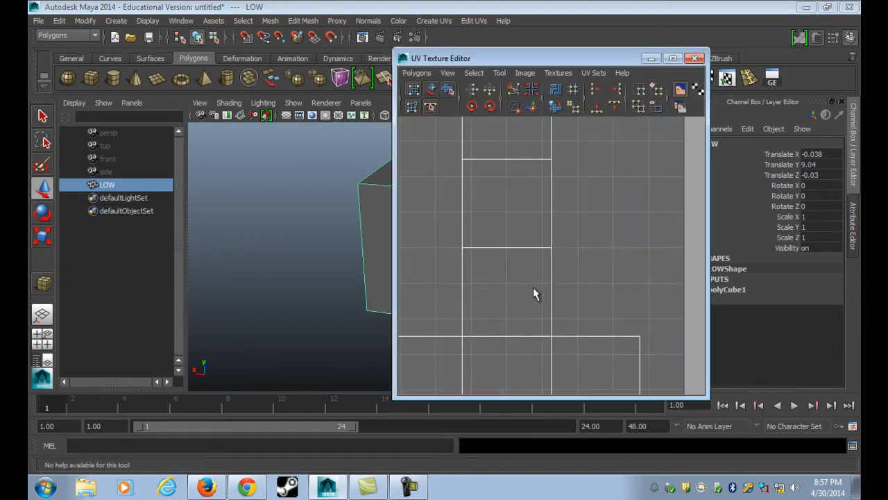
scroll(533, 286, down, 3)
click(694, 58)
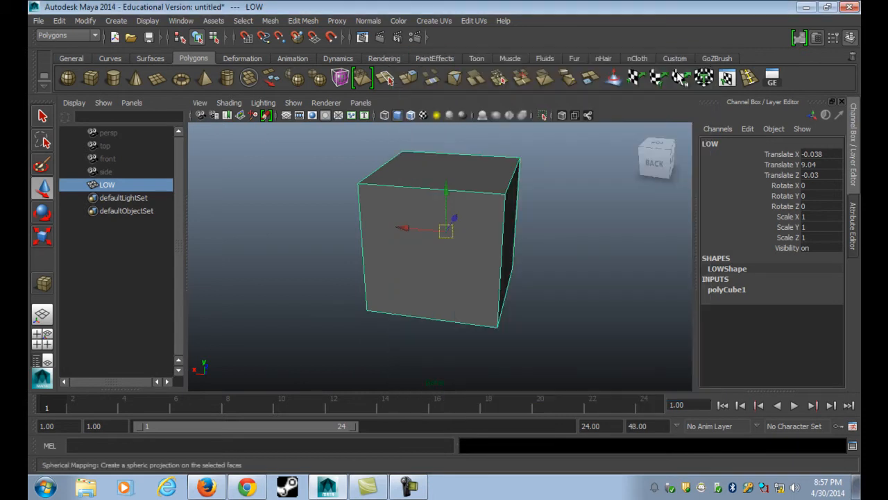
Bevel all edges of the LOW cube with the Bevel command
click(295, 21)
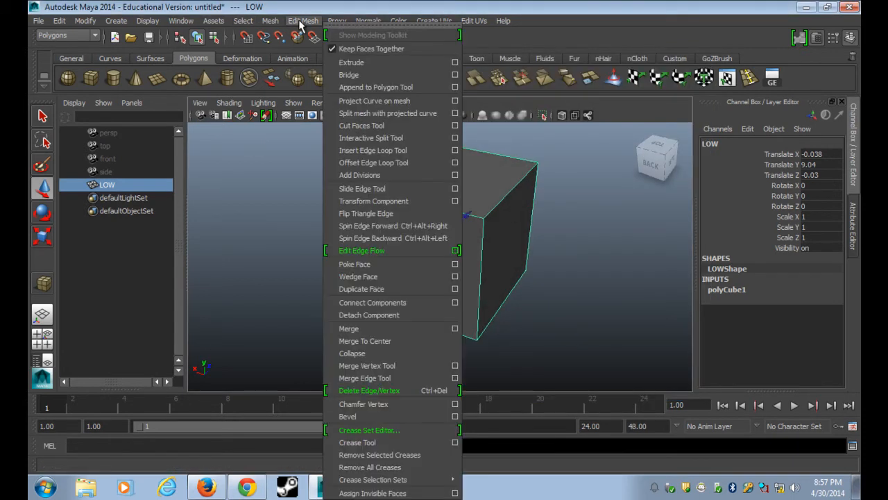
click(370, 416)
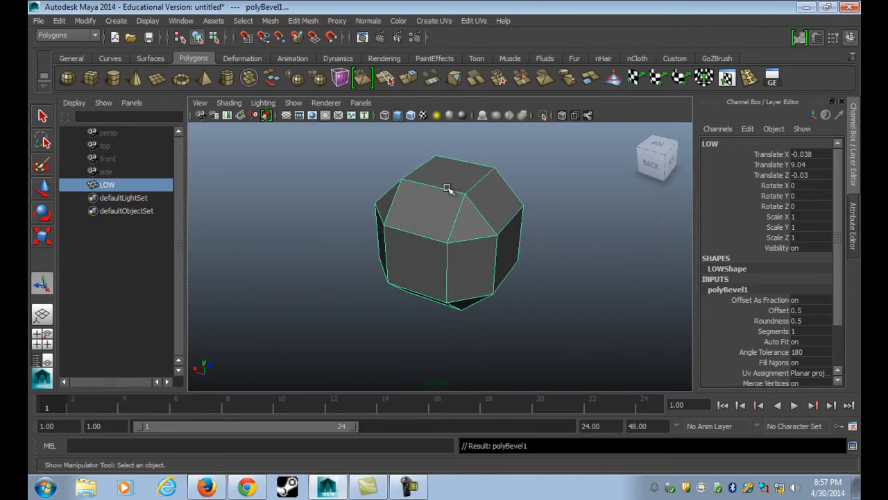
alt+drag(435, 264, 452, 259)
click(589, 269)
click(512, 241)
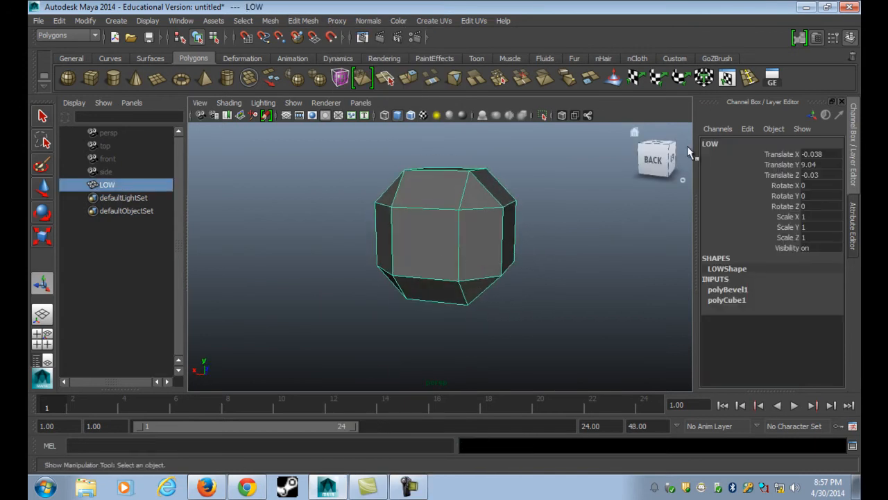
Set the Offset of the LOW cube's bevel to 0.1
click(747, 288)
scroll(780, 208, down, 1)
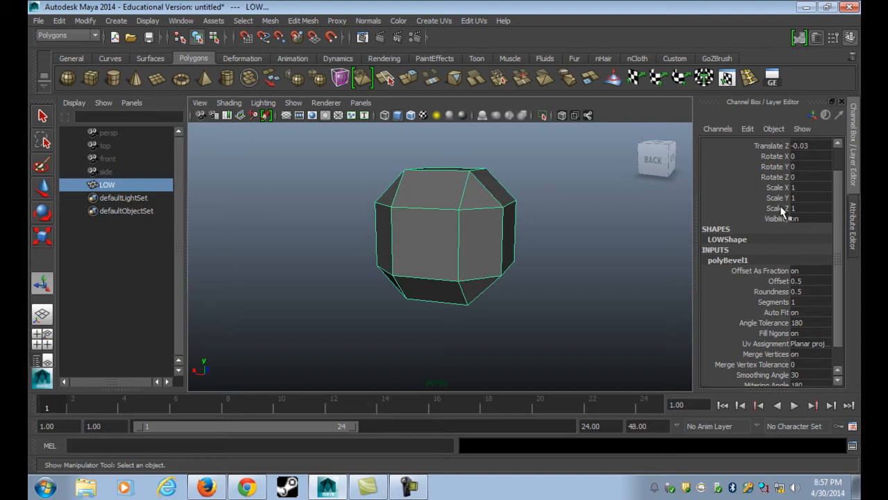
click(776, 281)
middle_drag(581, 244, 598, 240)
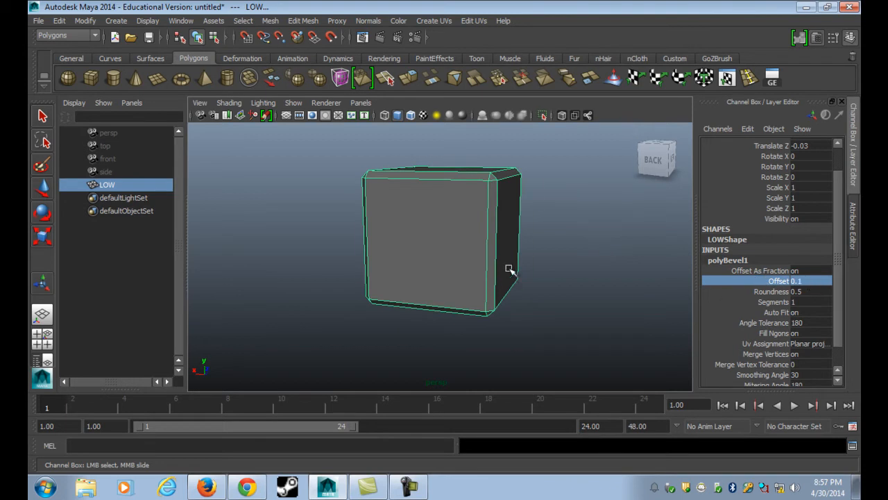
alt+drag(512, 278, 480, 286)
click(817, 281)
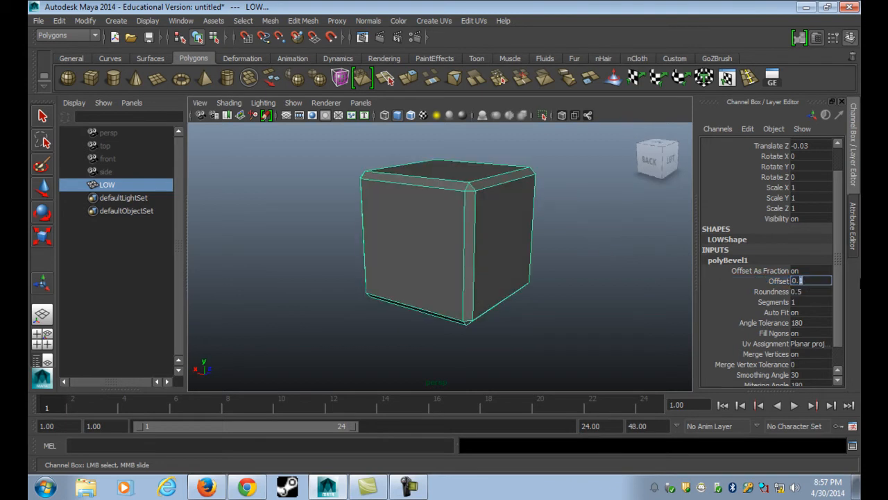
key(Return)
alt+drag(578, 265, 544, 272)
click(437, 215)
alt+middle_drag(514, 233, 495, 241)
scroll(494, 242, up, 3)
alt+drag(572, 247, 556, 249)
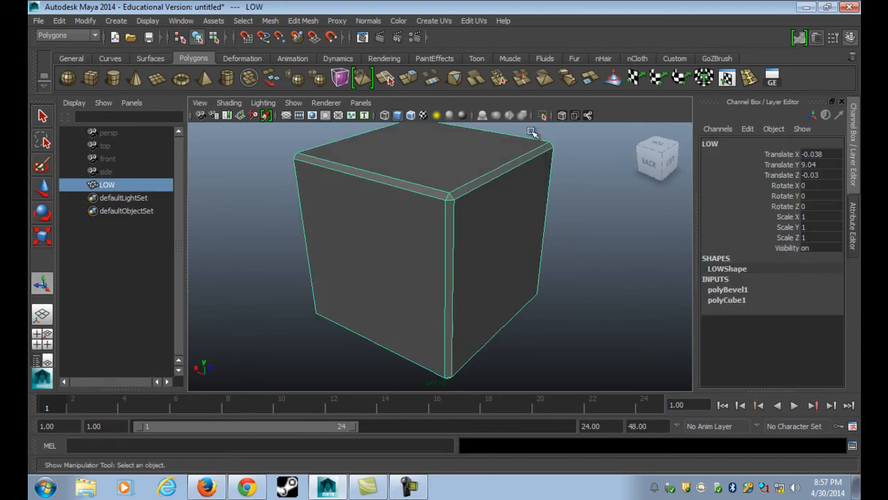
Open the UV Texture Editor and move and sew the left UV square to the bottom centre square along their shared edge
click(726, 79)
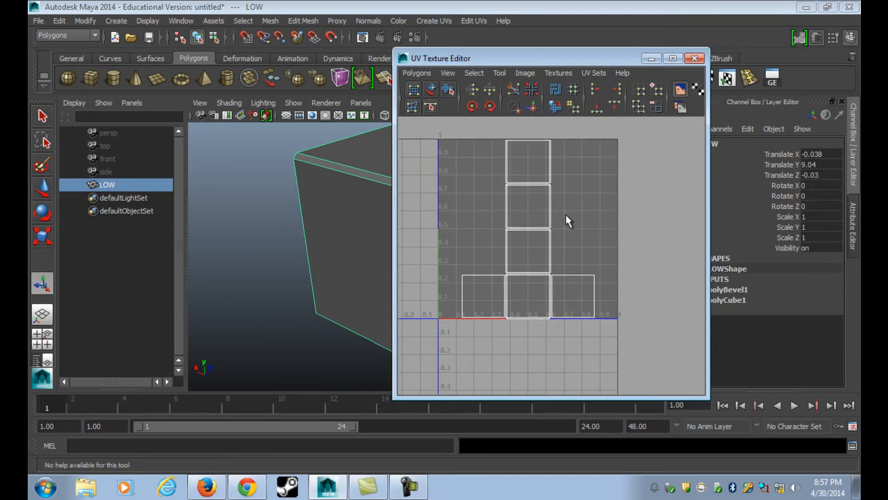
scroll(512, 251, up, 3)
scroll(511, 251, up, 3)
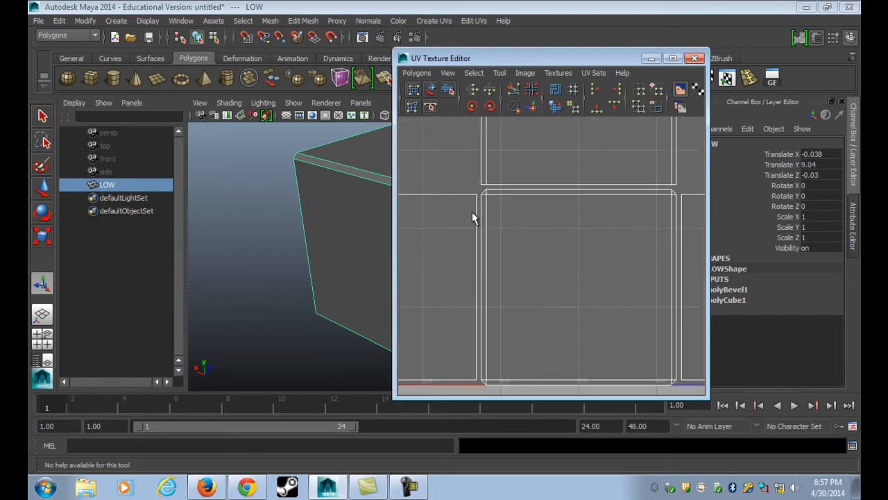
right_drag(462, 186, 463, 154)
click(480, 214)
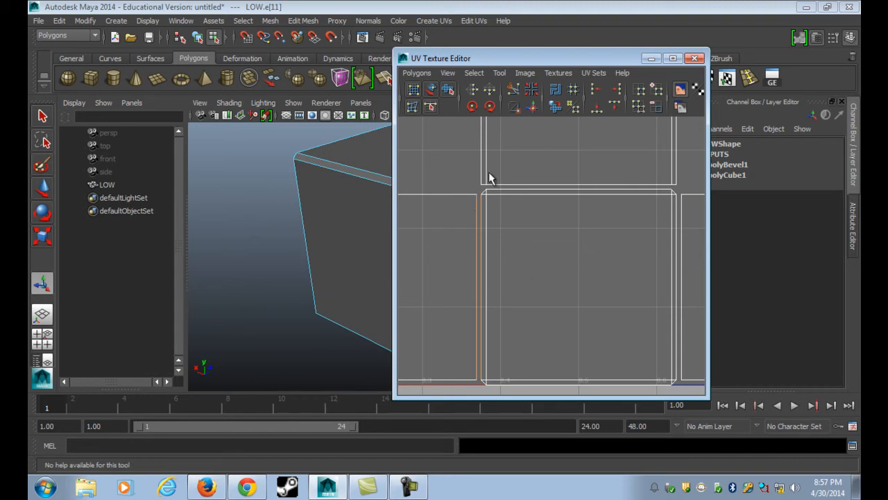
key(g)
Move and sew the bottom centre UV square's upper and right edges to the squares above and beside it
click(516, 187)
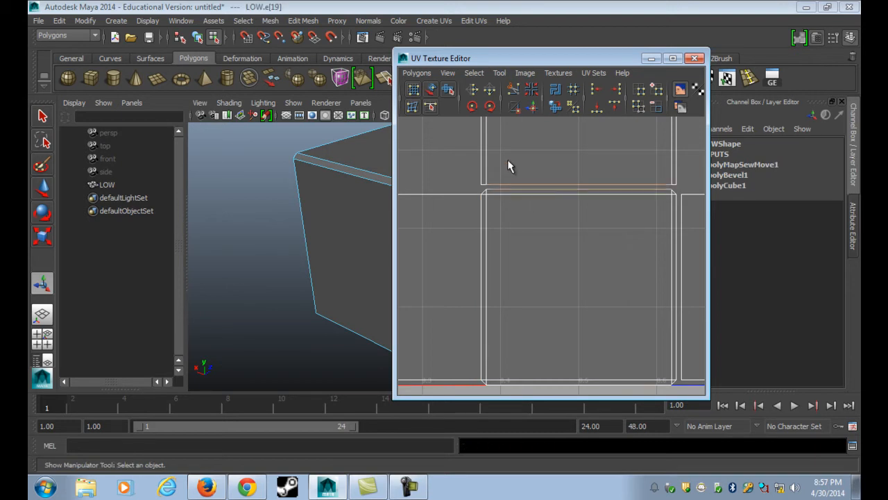
key(g)
click(546, 208)
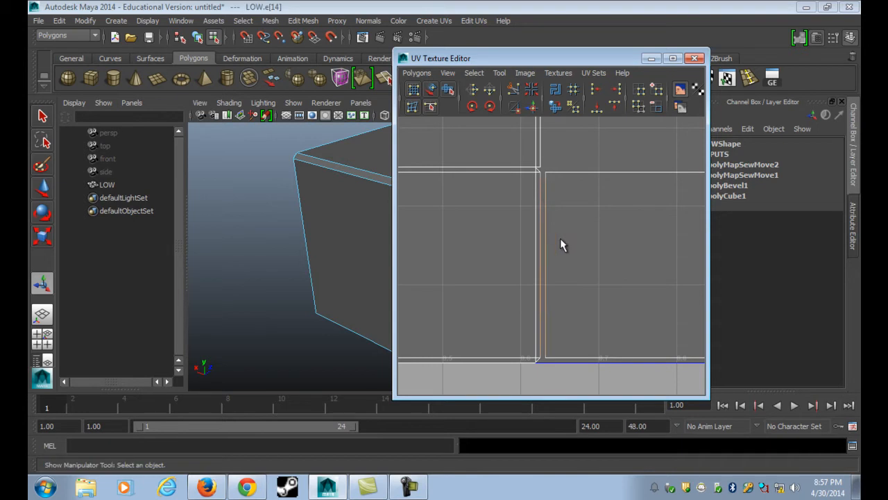
key(g)
Move and sew the two remaining horizontal gaps in the UV column so all its squares form one shell
scroll(560, 202, down, 5)
alt+middle_drag(520, 183, 560, 243)
scroll(530, 245, up, 5)
click(561, 243)
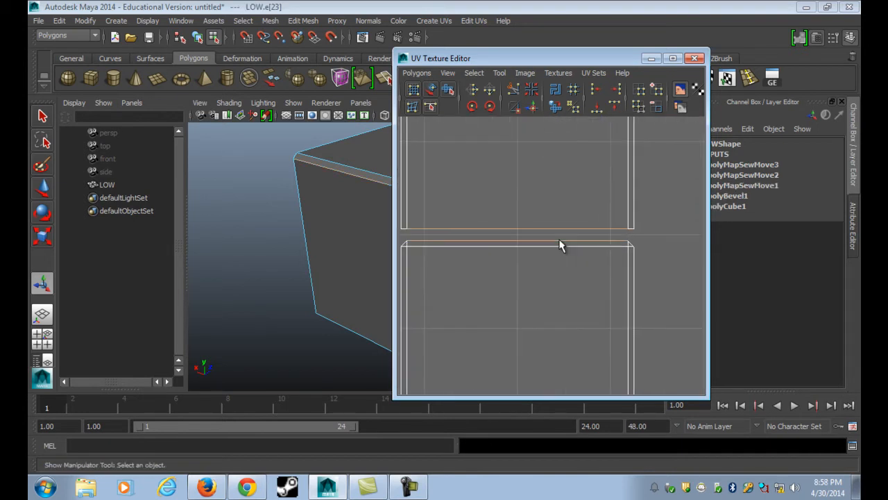
key(g)
scroll(558, 240, down, 5)
alt+middle_drag(557, 201, 562, 311)
scroll(533, 244, up, 2)
click(530, 250)
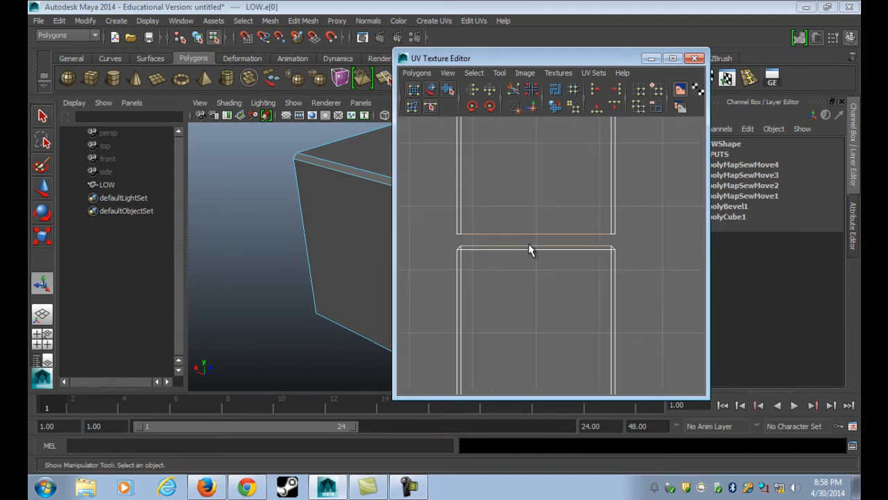
key(g)
Select all UVs of the sewn shell and nudge it so it fits inside the 0 to 1 texture space
scroll(529, 248, down, 5)
alt+middle_drag(535, 272, 521, 207)
alt+middle_drag(522, 298, 530, 231)
scroll(530, 237, up, 3)
right_drag(490, 223, 553, 254)
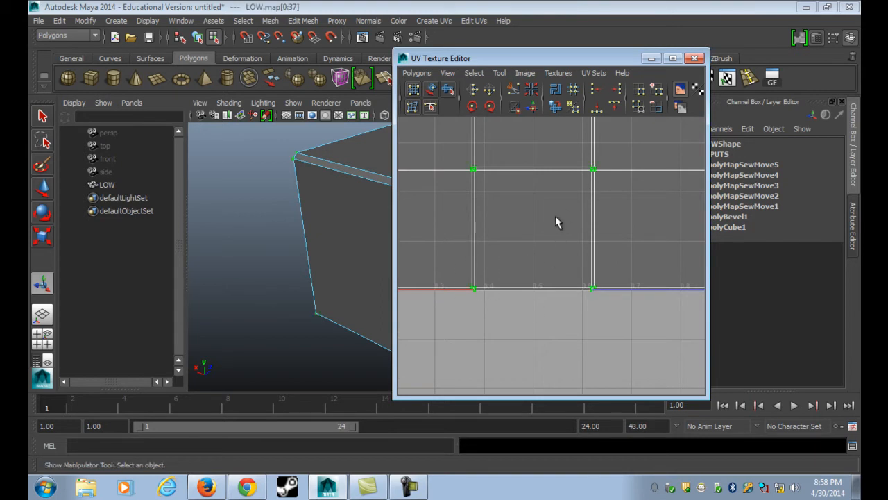
alt+middle_drag(563, 208, 567, 258)
key(w)
scroll(562, 236, down, 3)
alt+middle_drag(559, 210, 552, 243)
drag(548, 195, 552, 198)
alt+middle_drag(580, 200, 571, 278)
scroll(571, 277, up, 2)
drag(531, 275, 535, 271)
scroll(547, 264, down, 3)
alt+middle_drag(553, 295, 533, 292)
scroll(583, 263, up, 2)
click(583, 263)
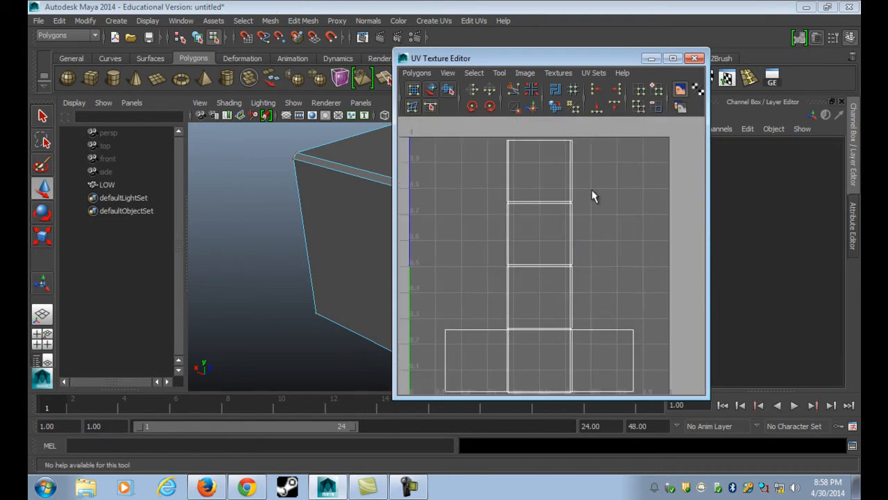
Check the sewn UV seams up close, close the UV Texture Editor and select the LOW cube in the perspective view
scroll(468, 172, up, 5)
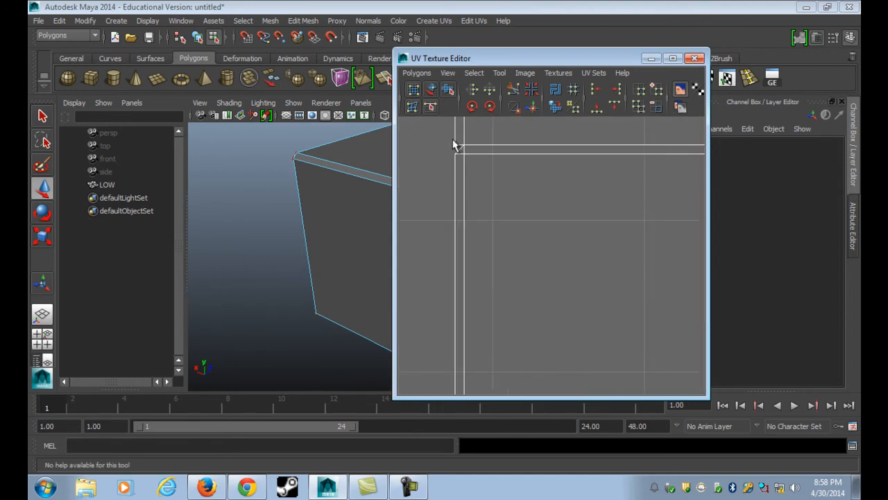
scroll(470, 264, down, 5)
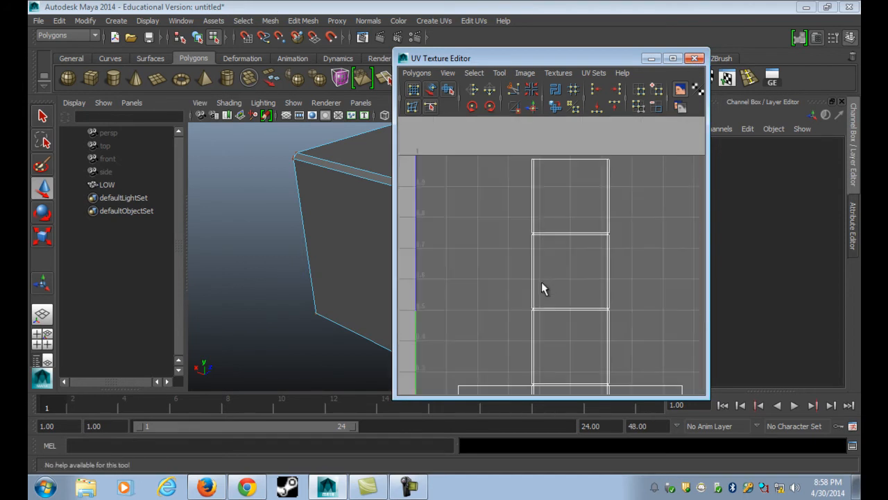
click(694, 59)
click(561, 254)
click(435, 258)
alt+middle_drag(419, 251, 409, 269)
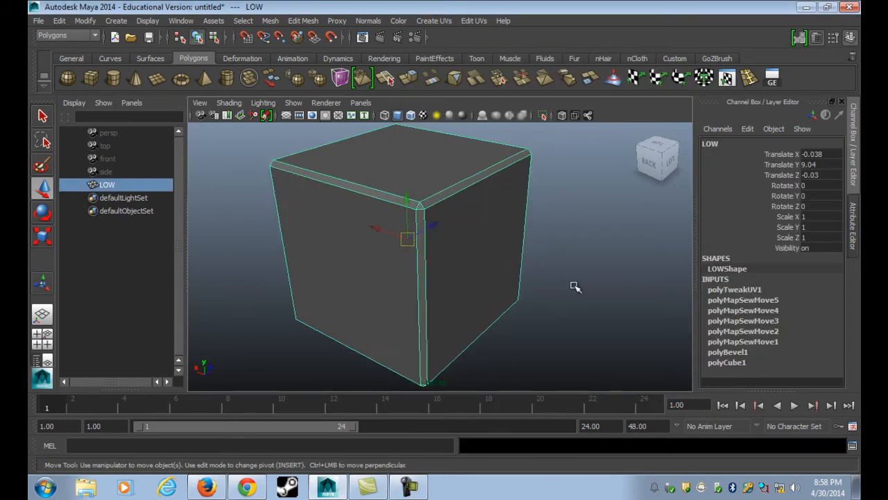
click(555, 258)
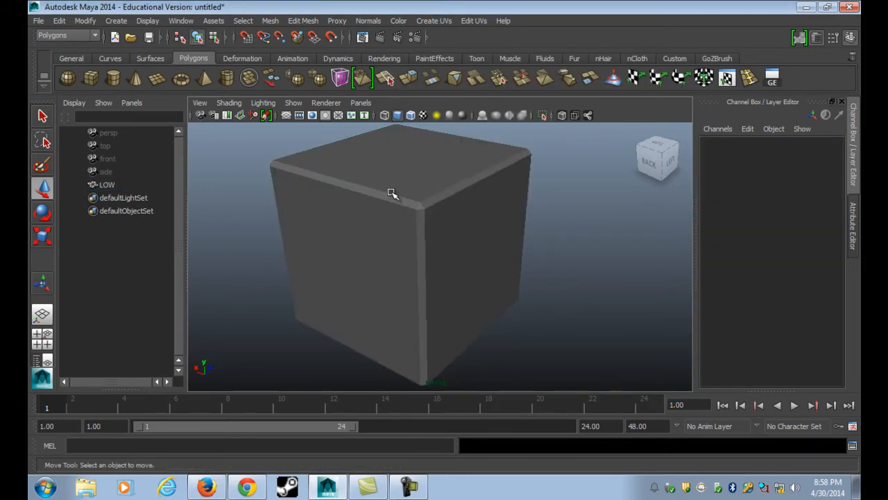
click(464, 228)
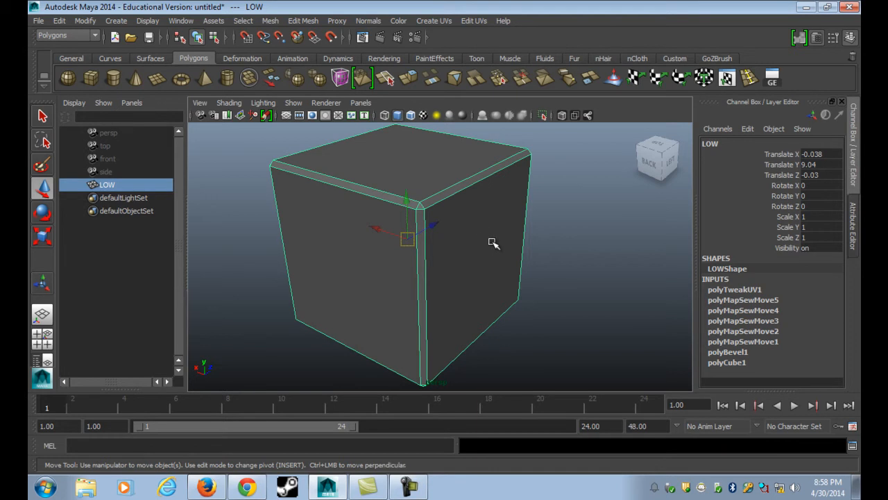
click(588, 273)
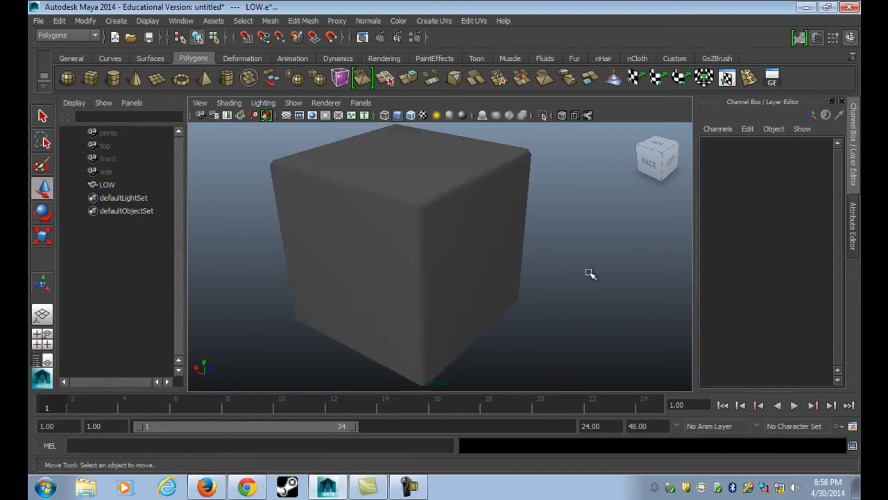
key(ctrl+z)
key(ctrl+z)
Apply Soften Edge to the normals of the whole LOW cube and keep the cube selected
click(570, 268)
click(412, 239)
click(371, 22)
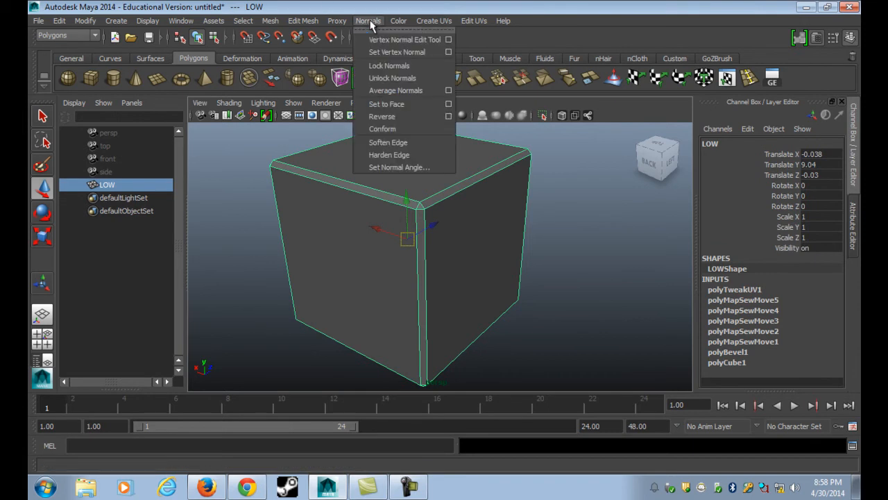
click(408, 142)
click(549, 244)
click(426, 236)
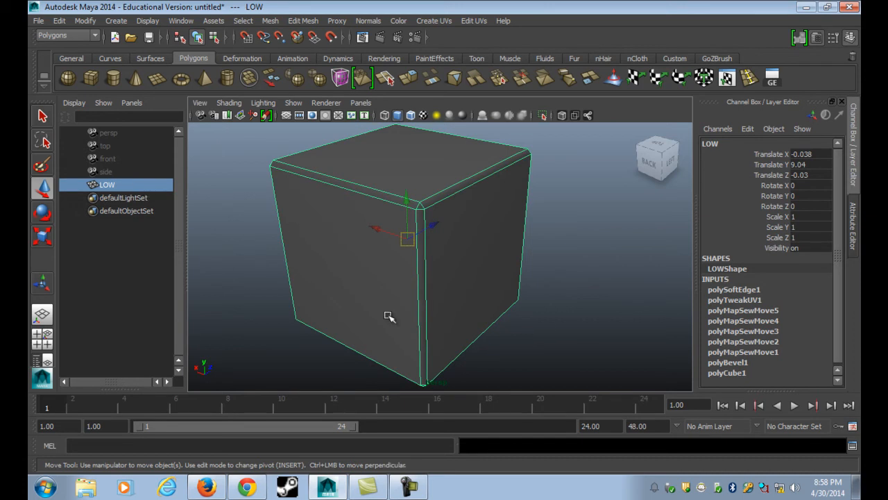
Duplicate the LOW cube and rename the copy HIGH
key(ctrl+d)
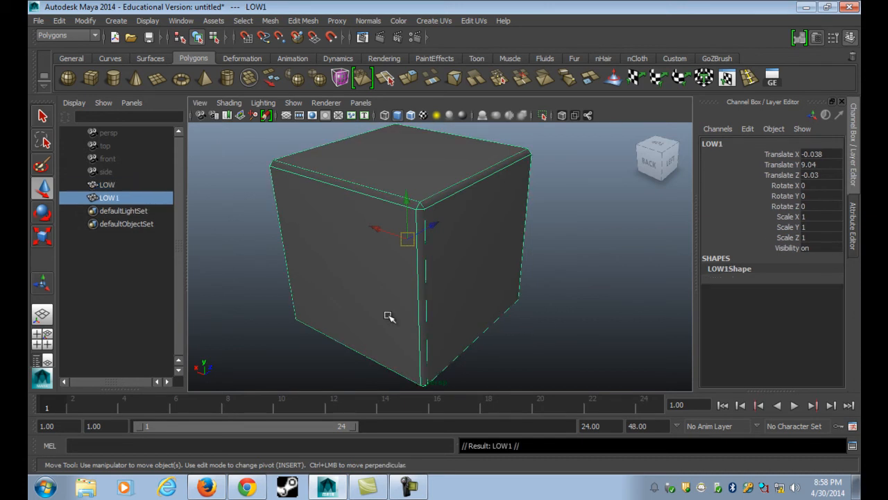
double_click(111, 199)
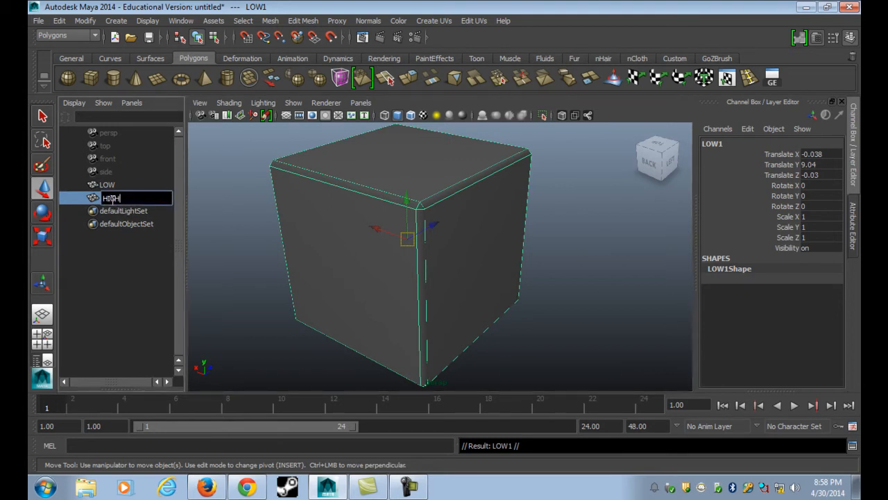
key(Return)
Isolate the HIGH cube in the perspective view and frame it
alt+drag(383, 192, 452, 157)
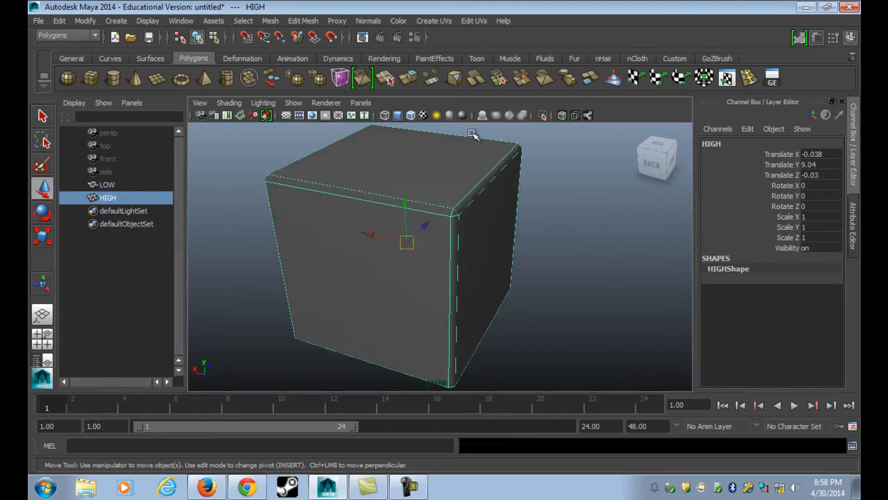
click(543, 117)
key(f)
alt+drag(511, 264, 458, 262)
scroll(457, 261, up, 3)
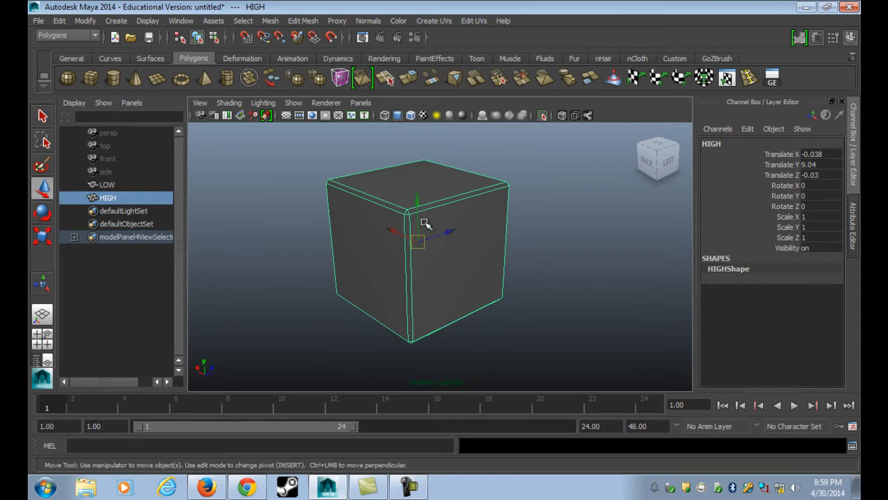
Add the Insert Edge Loop Tool to the shelf and insert three parallel loops across HIGH's top and left side
click(300, 21)
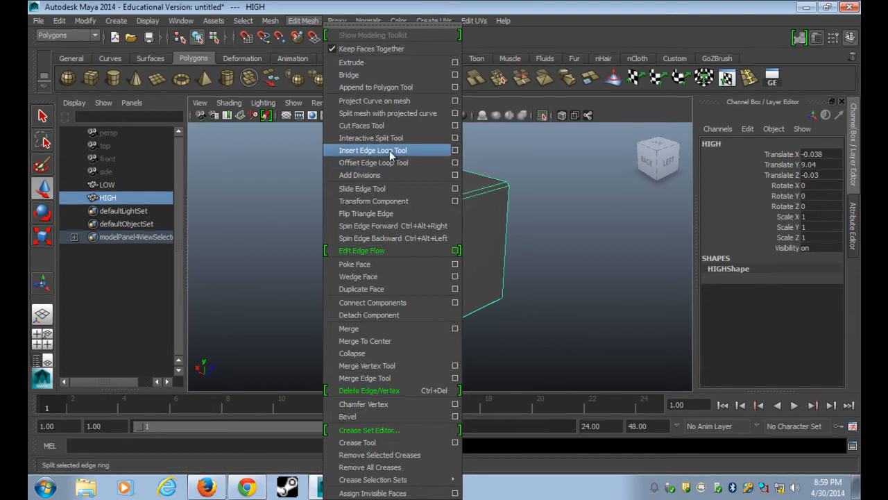
ctrl+shift+click(411, 153)
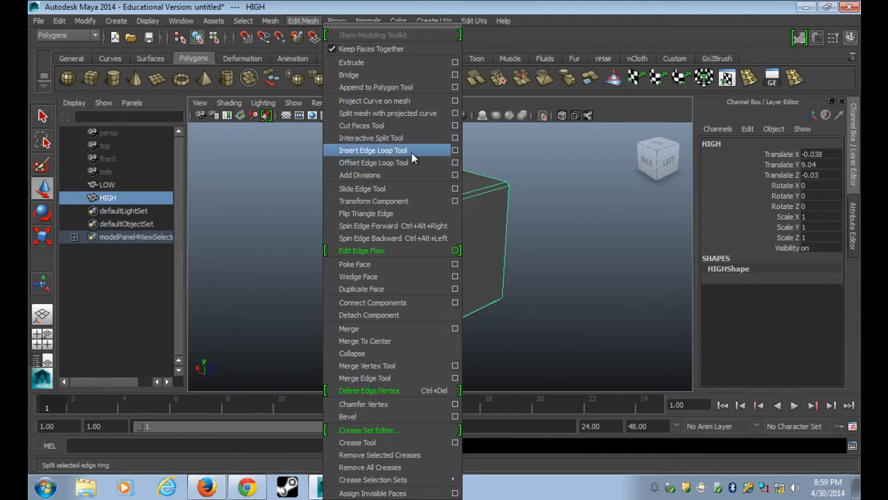
click(794, 78)
click(425, 211)
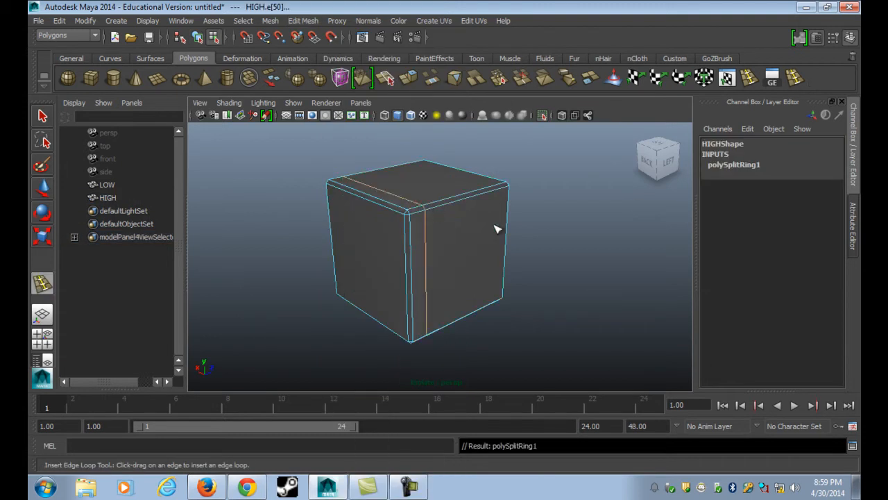
alt+drag(422, 212, 416, 222)
click(461, 217)
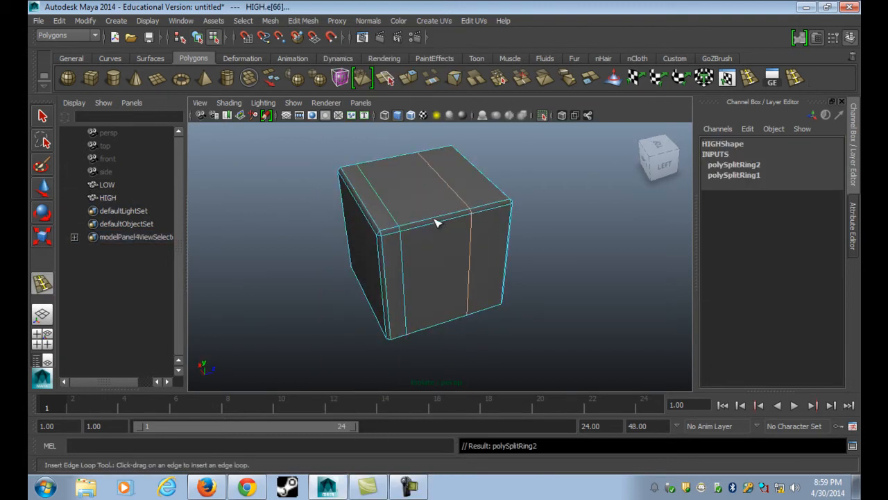
click(436, 218)
Insert two edge loops crossing the others on the top and one horizontal loop around HIGH's mid-height, and leave the tool
click(466, 178)
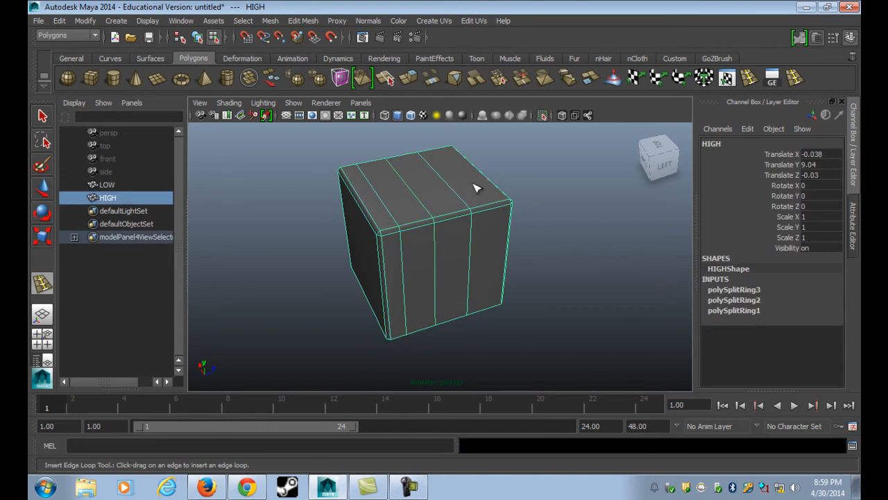
drag(448, 183, 458, 193)
click(433, 166)
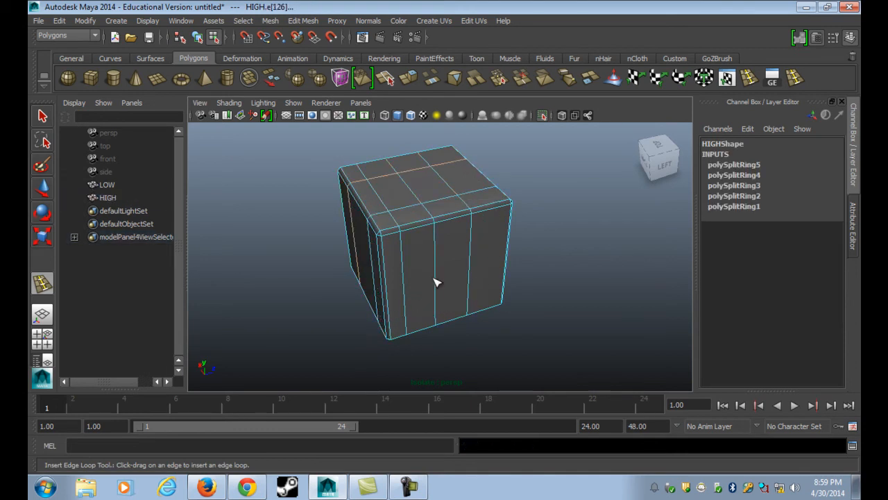
drag(436, 279, 445, 279)
alt+drag(528, 345, 383, 294)
key(w)
Select the row of three inner faces on HIGH's top and extrude them with an inward offset
alt+drag(451, 225, 490, 277)
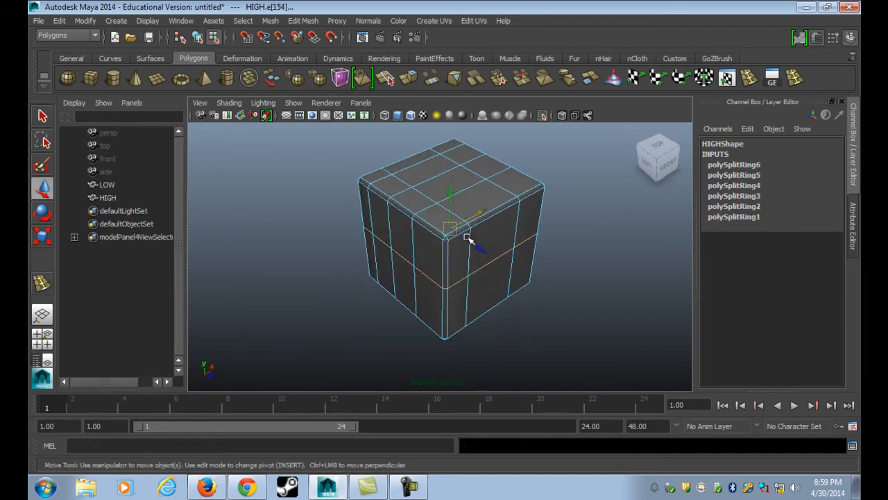
scroll(522, 279, up, 3)
alt+middle_drag(520, 252, 500, 301)
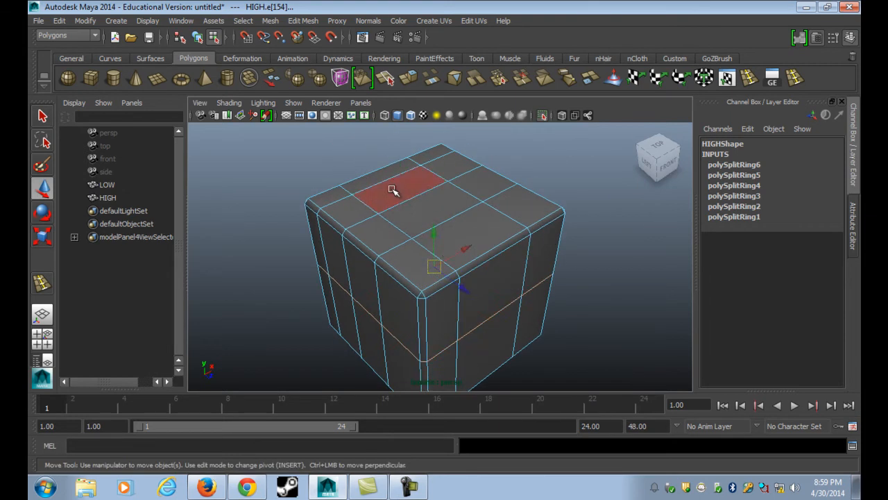
click(405, 211)
shift+click(455, 230)
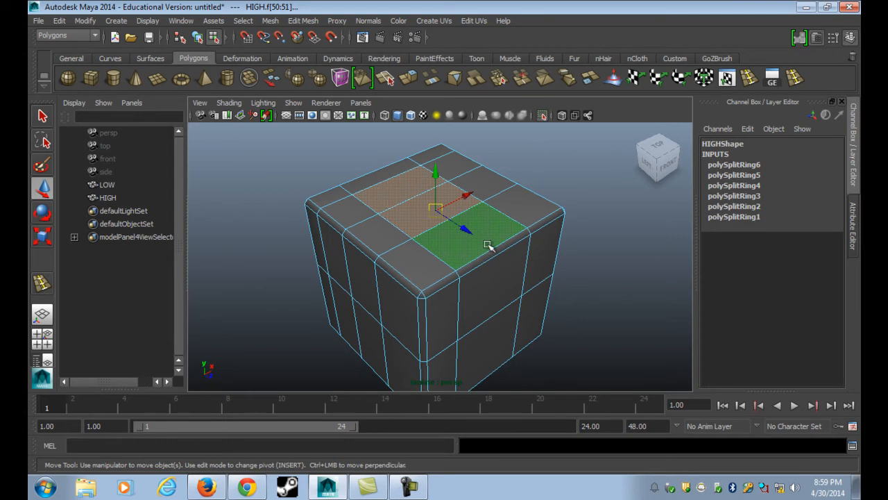
key(ctrl+e)
drag(529, 221, 539, 222)
alt+drag(477, 297, 468, 297)
Extrude the inset top faces down into the cube and scale the recess floor to about 0.874 in X and Z
key(ctrl+e)
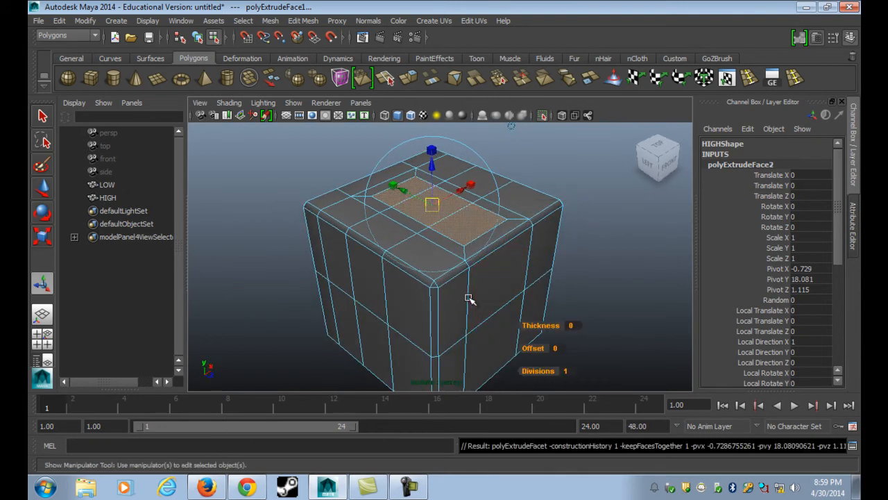
drag(546, 201, 532, 198)
alt+drag(444, 264, 444, 283)
alt+right_drag(444, 283, 479, 303)
alt+drag(479, 303, 512, 335)
key(r)
middle_drag(538, 264, 514, 264)
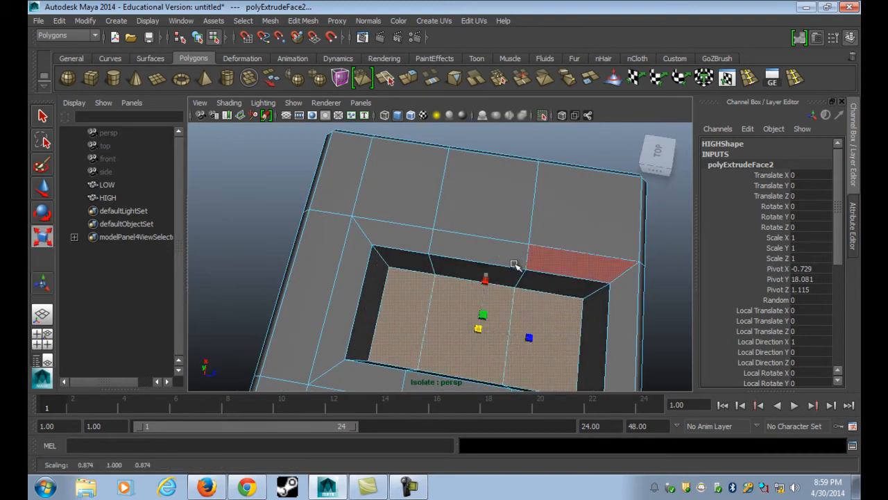
Select the middle face of the recess floor and extrude it with an offset of 0.8
alt+middle_drag(516, 299, 493, 220)
alt+drag(542, 279, 438, 216)
scroll(486, 277, down, 6)
alt+drag(498, 290, 525, 310)
alt+middle_drag(521, 303, 518, 280)
scroll(517, 279, up, 4)
click(477, 196)
alt+middle_drag(507, 219, 477, 252)
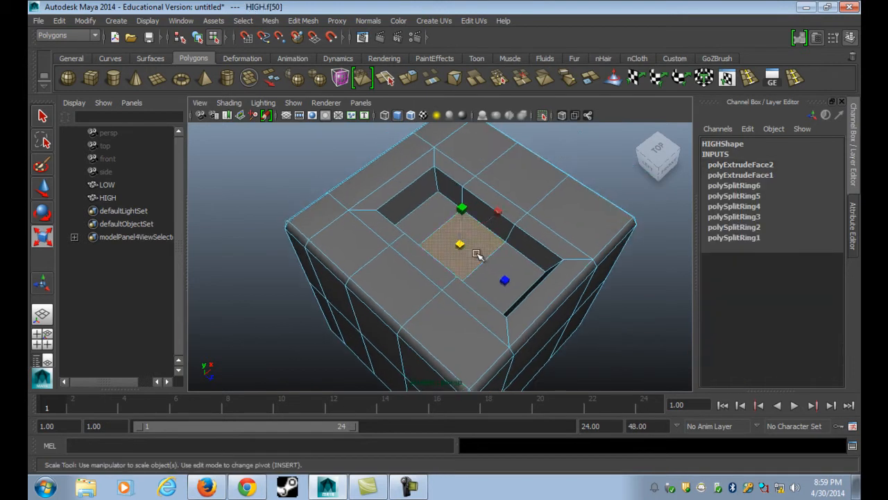
alt+drag(477, 252, 482, 264)
key(ctrl+e)
drag(580, 256, 568, 255)
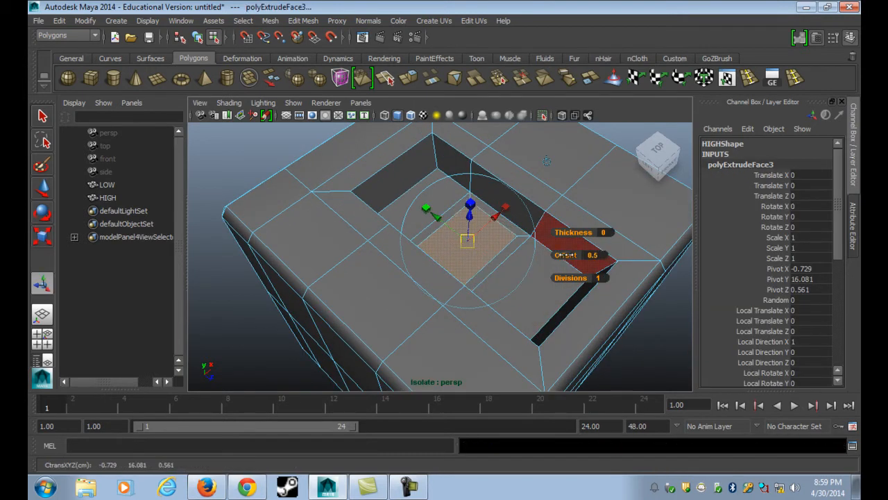
Extrude the inset floor face again, raise it into a tapered block and return to object mode
key(g)
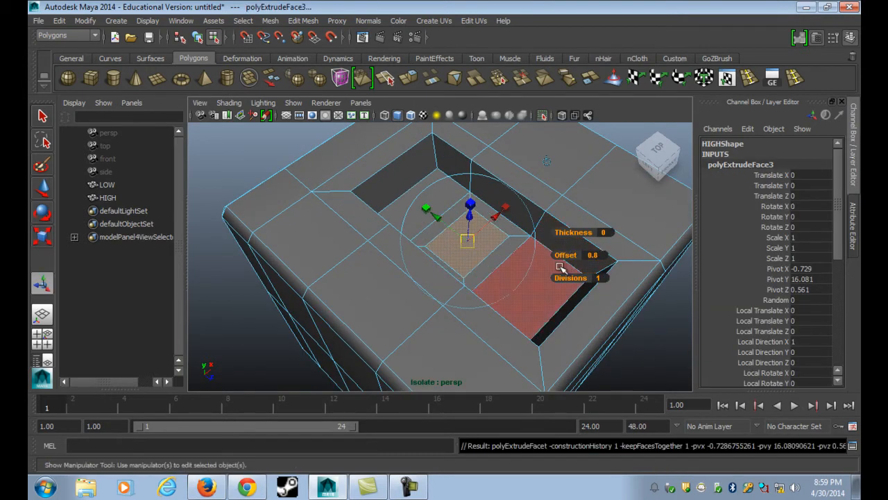
alt+drag(463, 281, 386, 241)
key(w)
drag(458, 196, 457, 147)
key(r)
alt+drag(501, 199, 575, 232)
right_drag(482, 301, 504, 279)
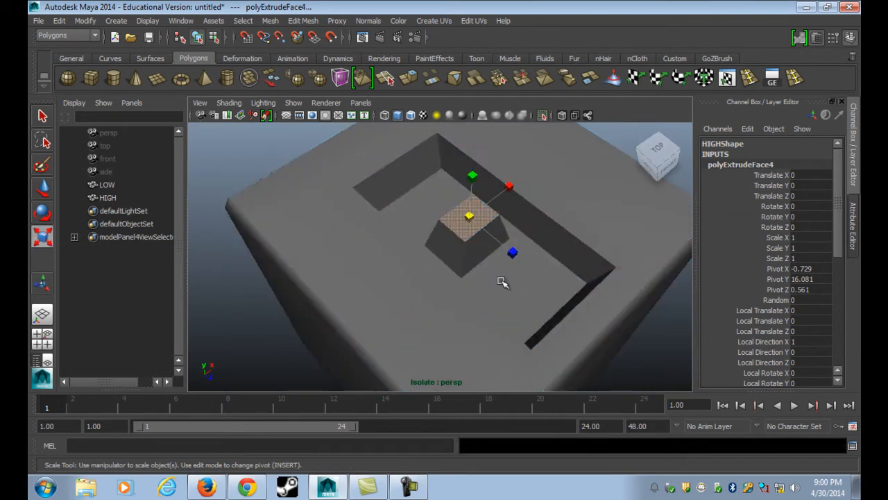
click(504, 279)
Inset the adjoining front and underside faces at HIGH's lower front edge by 0.9 and extrude them outward with thickness 0.7
scroll(486, 319, down, 5)
alt+drag(478, 335, 489, 258)
alt+middle_drag(487, 258, 487, 278)
scroll(492, 270, down, 3)
alt+drag(506, 253, 498, 200)
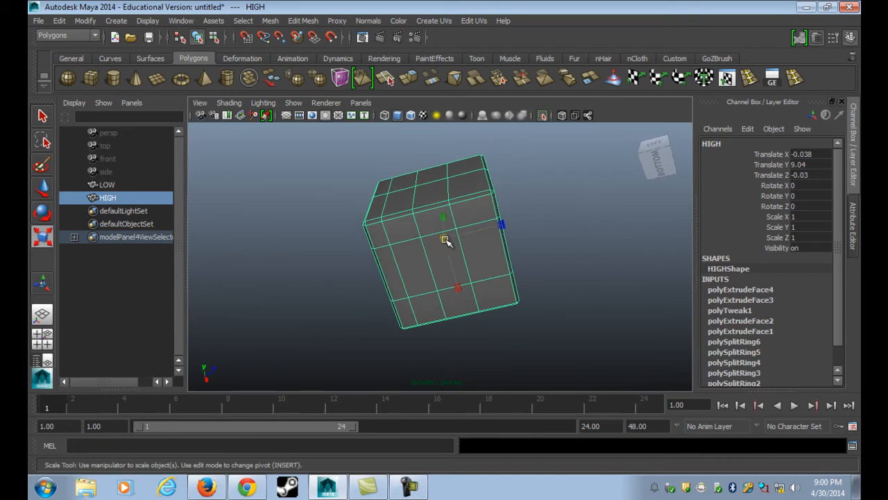
right_drag(446, 241, 448, 260)
alt+drag(424, 267, 456, 298)
click(476, 232)
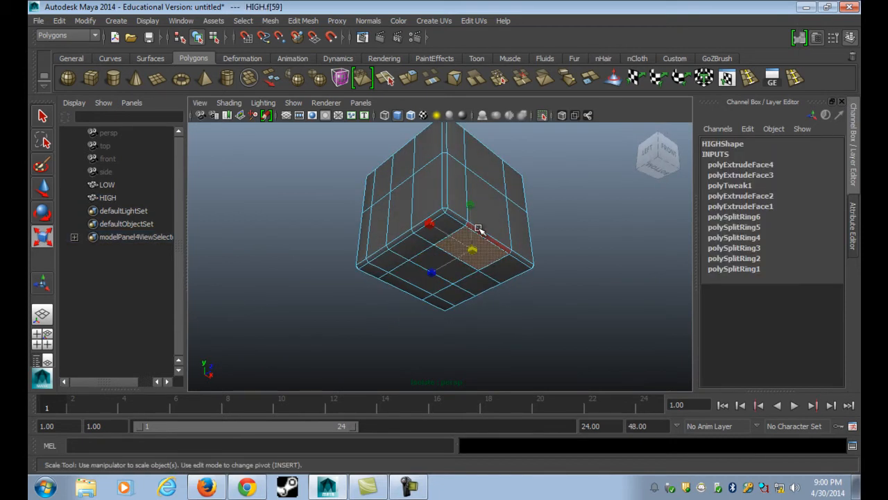
alt+drag(508, 232, 553, 298)
key(ctrl+e)
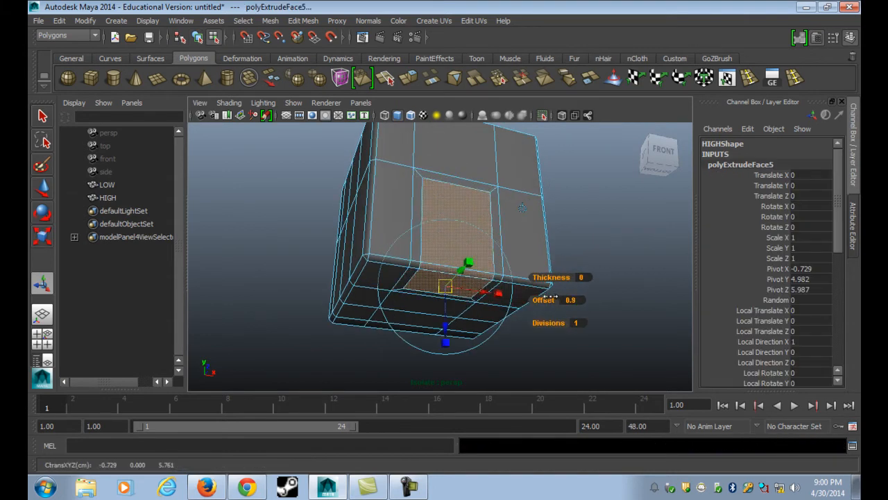
key(ctrl+e)
drag(548, 276, 334, 256)
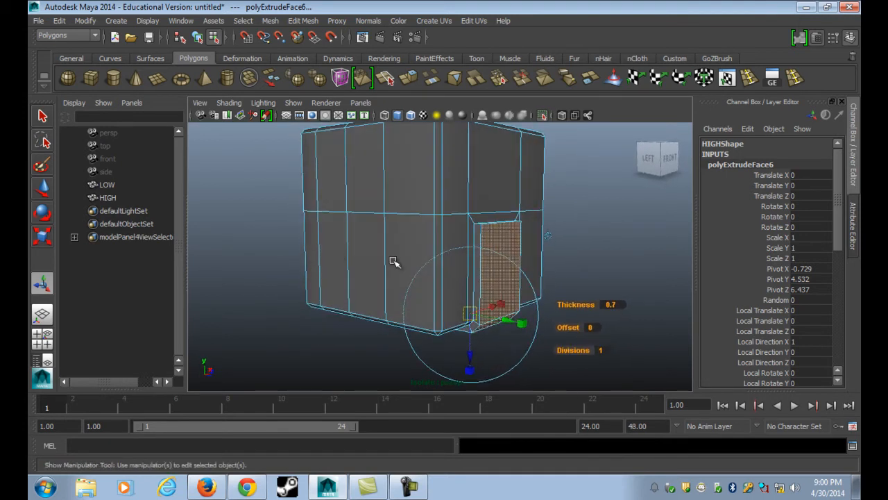
drag(585, 304, 621, 304)
alt+drag(398, 258, 417, 303)
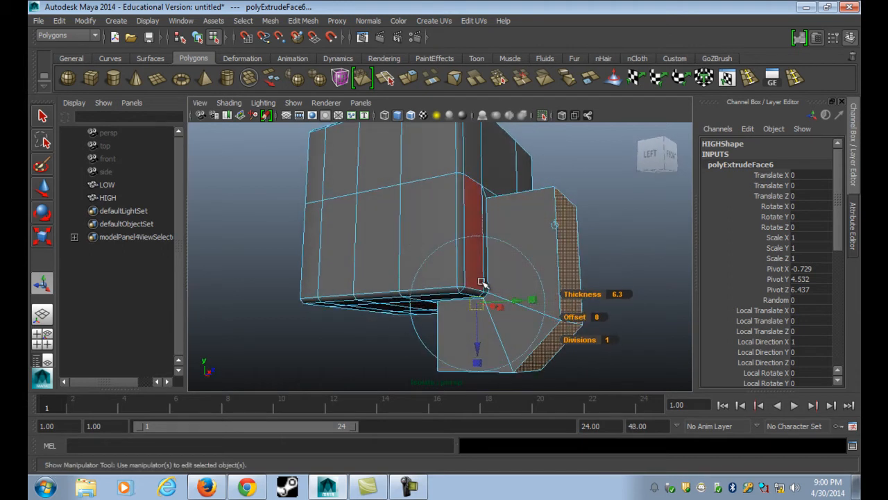
key(ctrl+z)
Select the faces wrapping HIGH's lower back-left corner and extrude them with an offset of 0.5
alt+drag(482, 283, 489, 259)
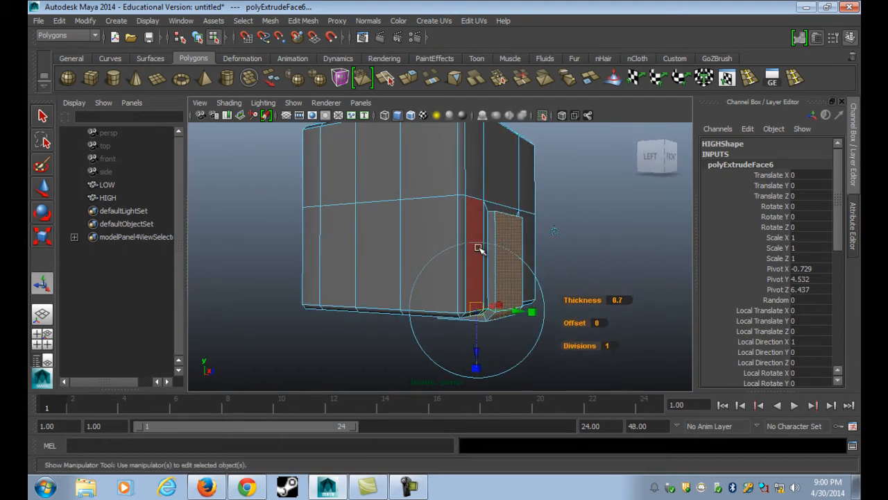
alt+drag(484, 352, 514, 281)
key(w)
click(434, 314)
key(g)
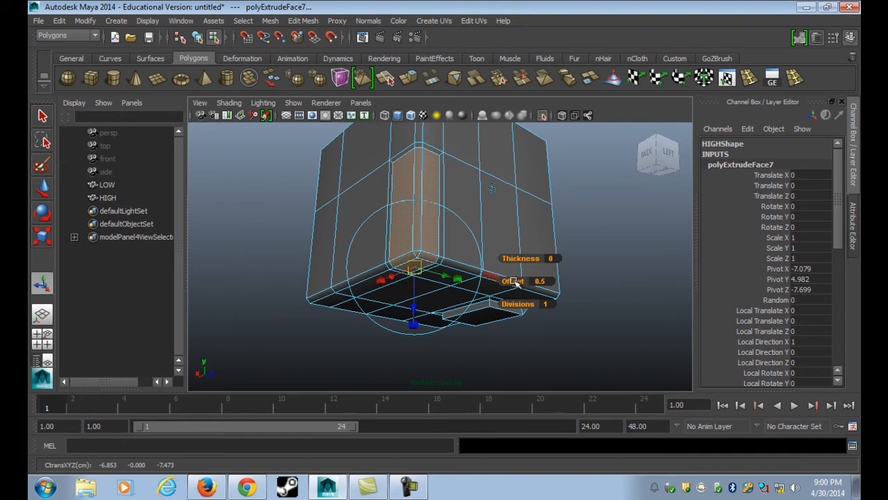
Extrude the inset corner faces inward with a thickness of -0.6
key(g)
drag(517, 257, 508, 256)
alt+drag(454, 299, 438, 241)
alt+middle_drag(439, 242, 442, 305)
scroll(443, 306, up, 5)
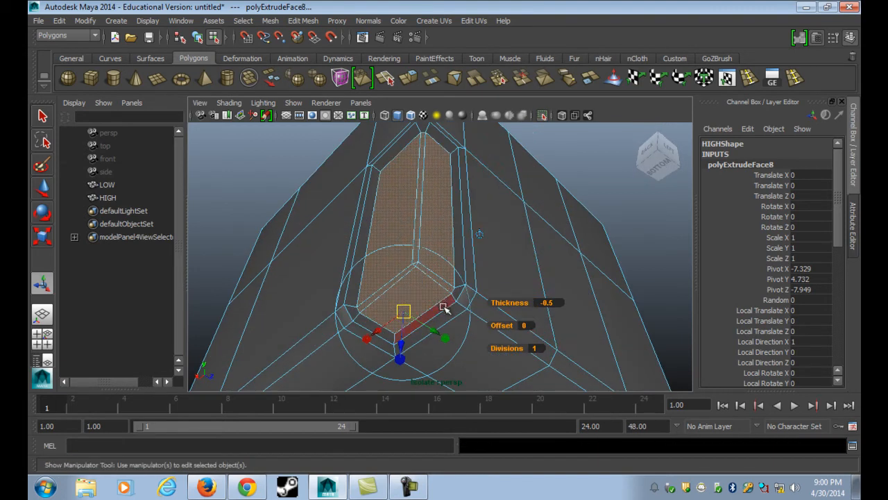
drag(515, 303, 515, 303)
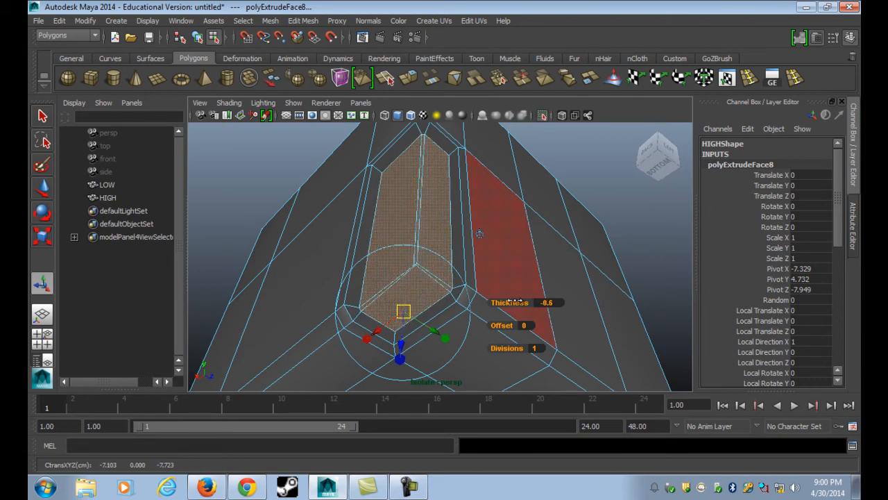
Select four faces forming a T on HIGH's right side and extrude them with an inward offset
right_drag(426, 213, 490, 164)
alt+drag(490, 165, 391, 246)
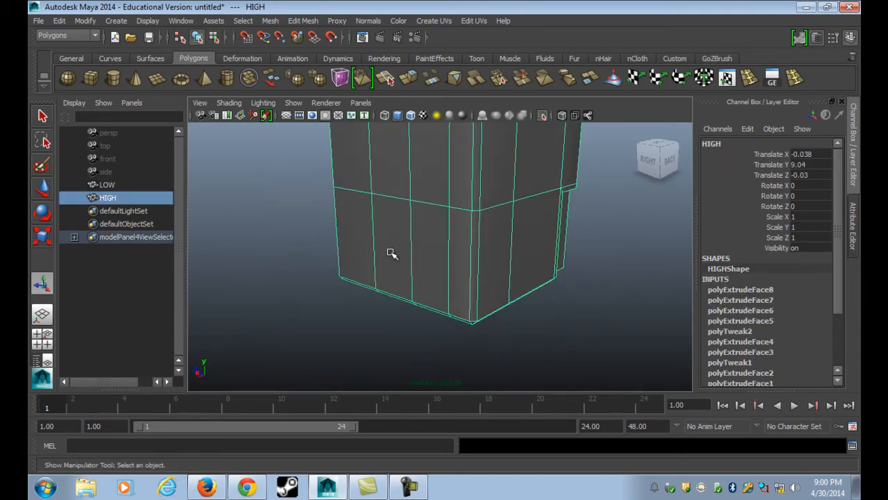
right_drag(390, 246, 392, 286)
alt+drag(451, 265, 468, 273)
click(407, 249)
shift+click(384, 232)
shift+click(381, 186)
shift+click(417, 192)
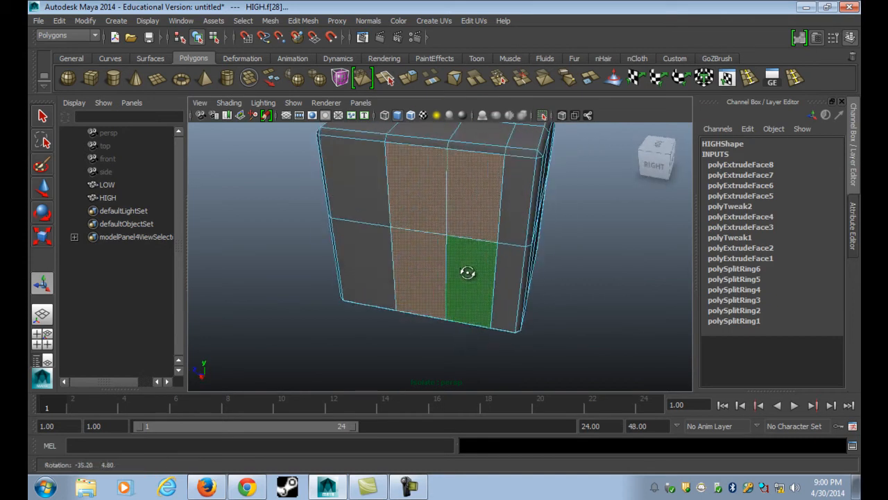
shift+click(368, 213)
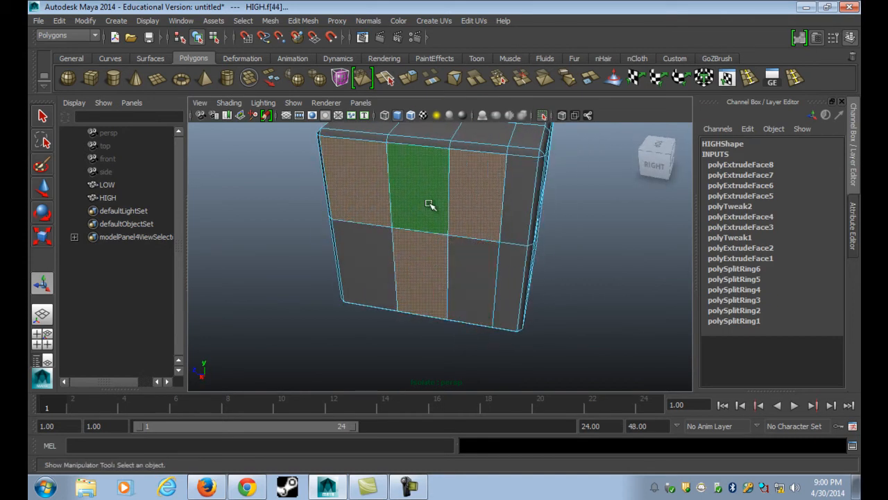
key(ctrl+e)
drag(522, 292, 534, 272)
Recess the T-shaped faces with repeated extrusions, move the innermost T outward along X, and deselect the cube in object mode
key(ctrl+e)
key(ctrl+e)
key(ctrl+e)
key(w)
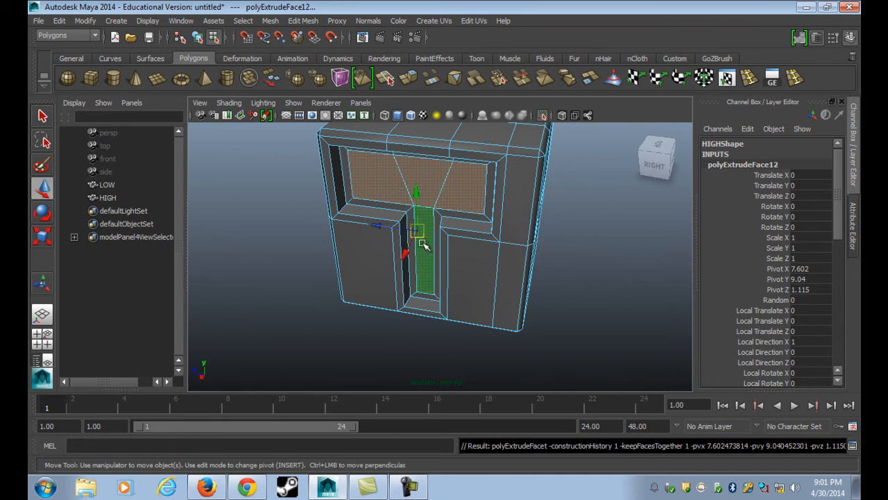
drag(411, 244, 403, 254)
alt+drag(450, 295, 456, 192)
right_drag(456, 191, 490, 168)
click(431, 247)
alt+drag(528, 266, 521, 301)
click(590, 340)
Inset the middle column of two faces on HIGH's left side and extrude it inward with thickness -1.7 and offset 0.8
scroll(586, 336, down, 5)
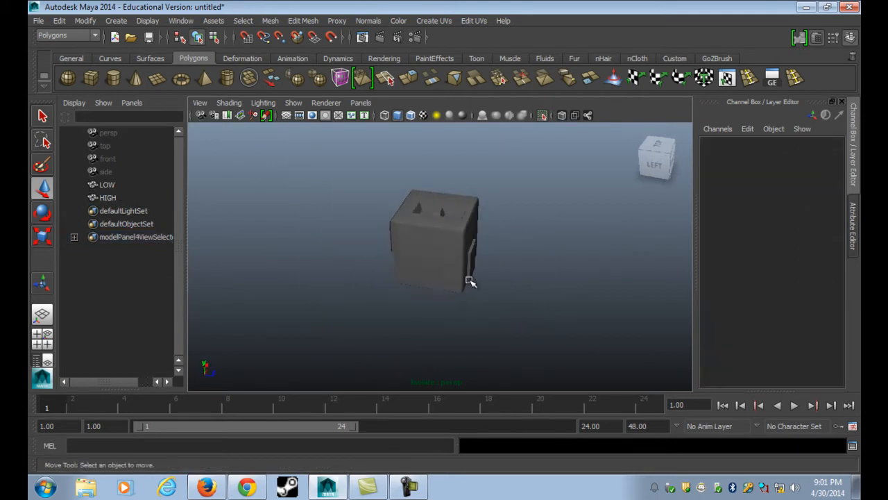
click(428, 273)
scroll(429, 273, up, 5)
alt+drag(428, 273, 454, 246)
key(F11)
click(437, 243)
key(ctrl+e)
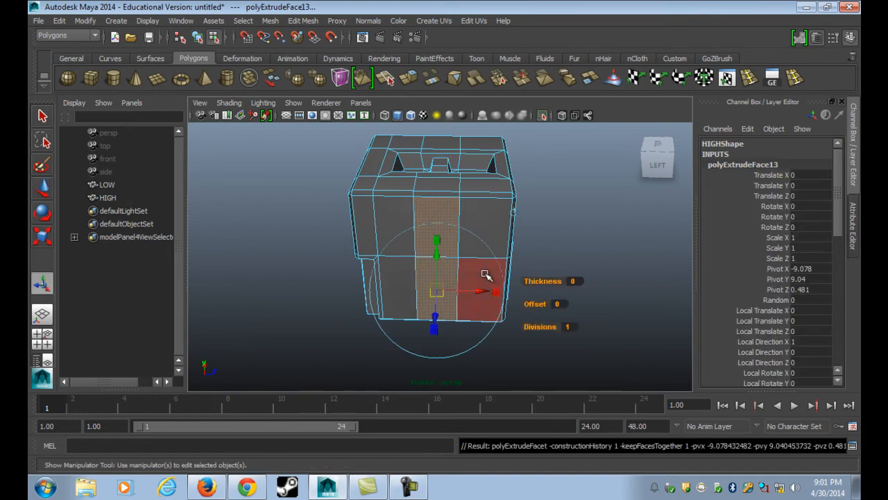
drag(540, 302, 543, 279)
key(ctrl+e)
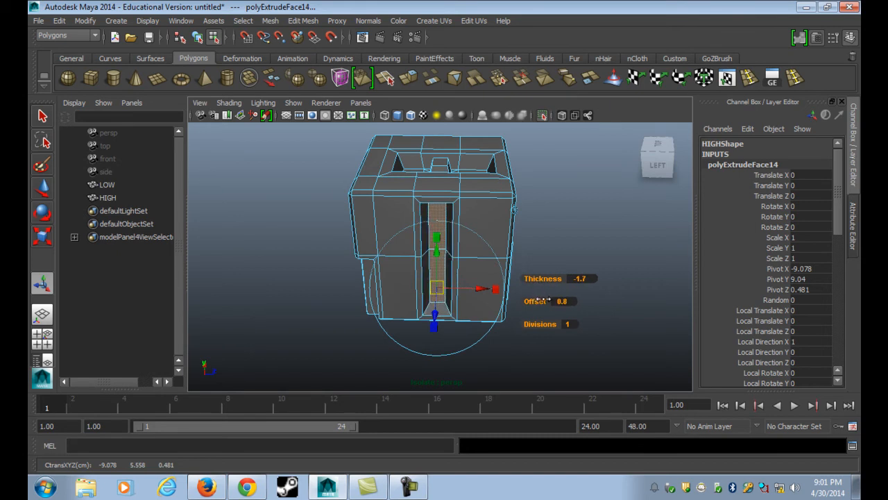
Return HIGH to object mode and preview its smoothed shape from several sides
alt+drag(507, 303, 448, 252)
key(w)
right_drag(448, 252, 548, 139)
click(568, 241)
alt+drag(497, 266, 529, 305)
click(430, 267)
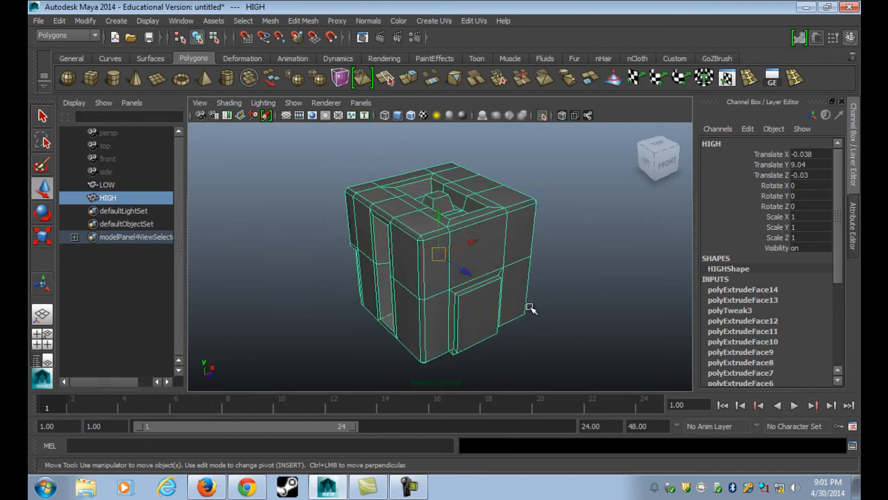
key(3)
click(573, 295)
alt+drag(572, 295, 404, 274)
click(434, 312)
alt+drag(435, 313, 482, 276)
Turn off HIGH's smooth preview and insert edge loops beside its horizontal middle edge and around the recessed slot on its left side
key(1)
click(794, 80)
alt+drag(482, 276, 497, 254)
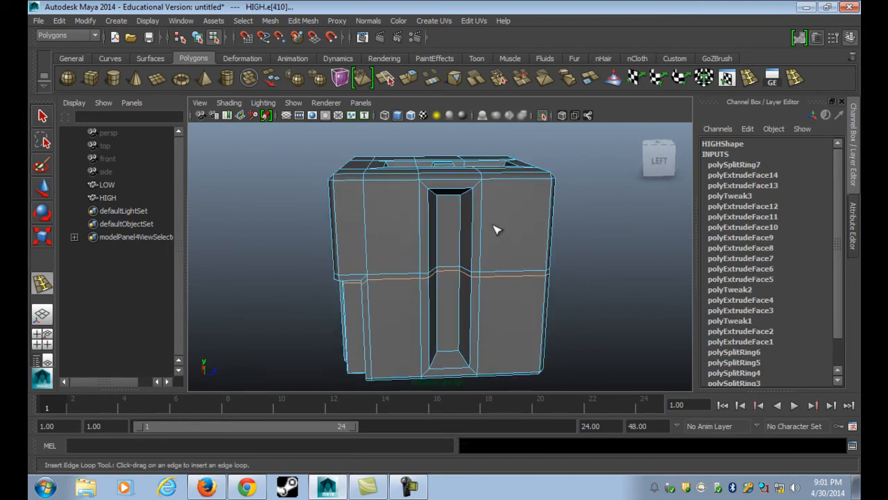
drag(493, 189, 492, 187)
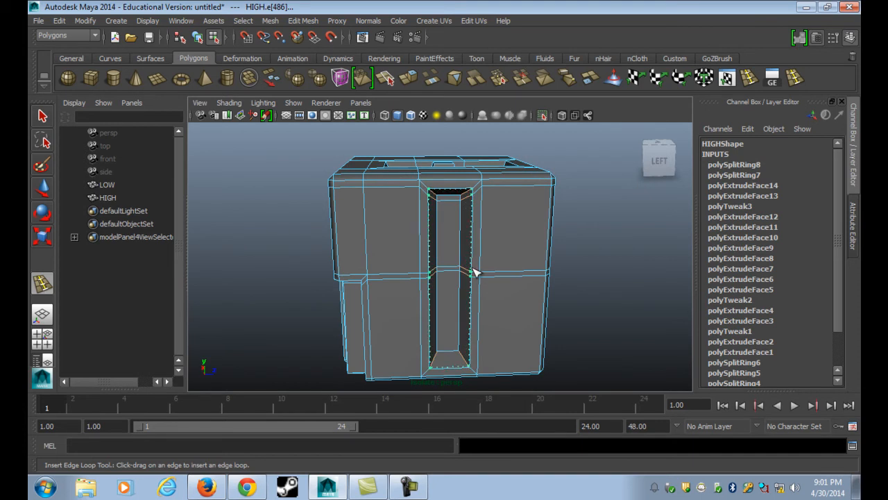
drag(472, 272, 473, 271)
Return HIGH to object mode and check the effect of the added edge loops in smooth preview
alt+drag(497, 240, 387, 193)
key(w)
right_drag(487, 220, 545, 199)
click(583, 219)
click(485, 235)
key(3)
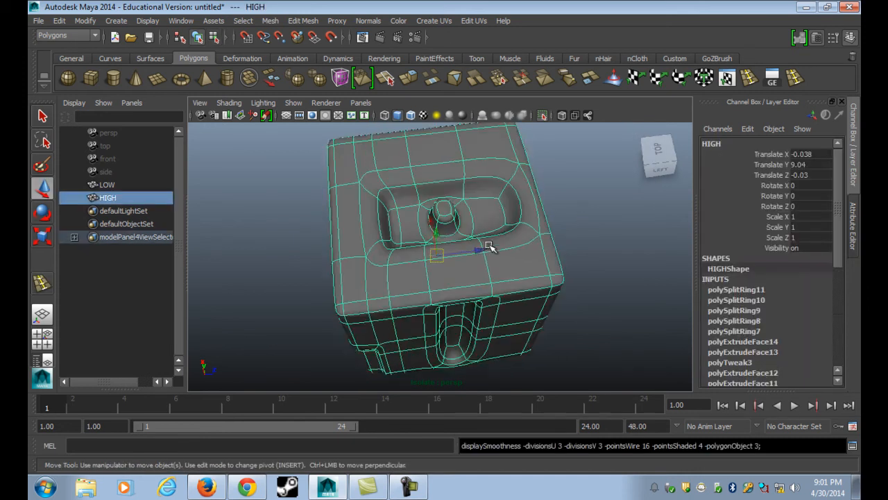
click(585, 260)
alt+drag(503, 300, 456, 303)
click(456, 304)
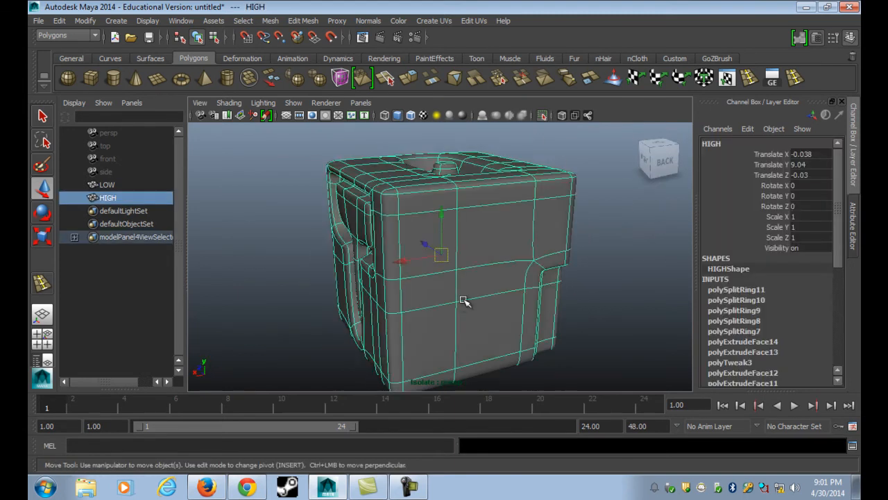
Inset the upper middle face on HIGH's unsmoothed back side and extrude it outward
key(1)
key(F11)
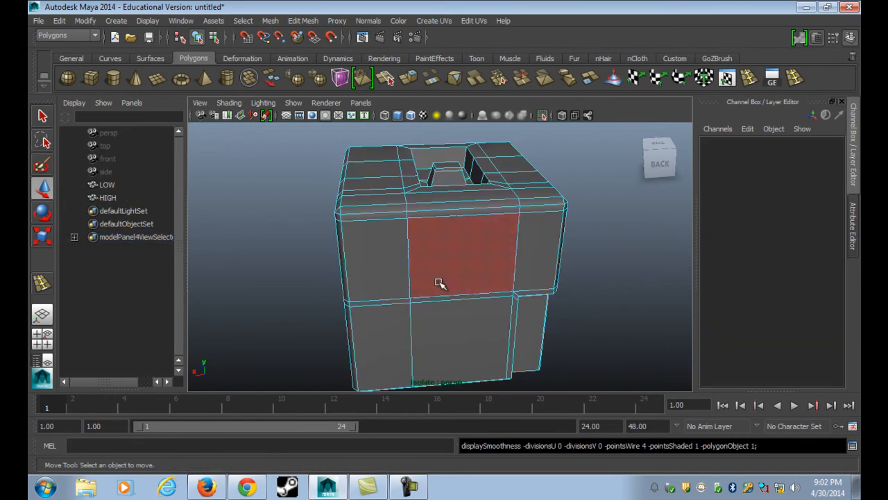
click(436, 268)
key(ctrl+e)
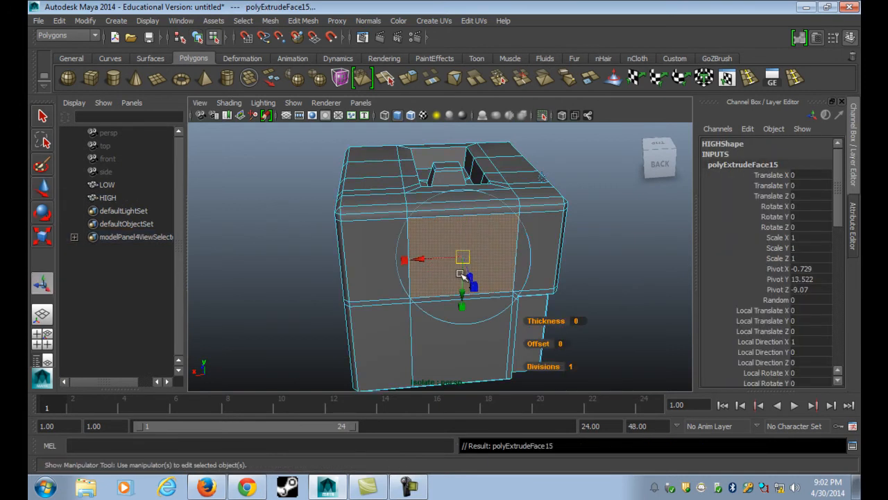
key(r)
middle_drag(532, 258, 496, 259)
key(ctrl+e)
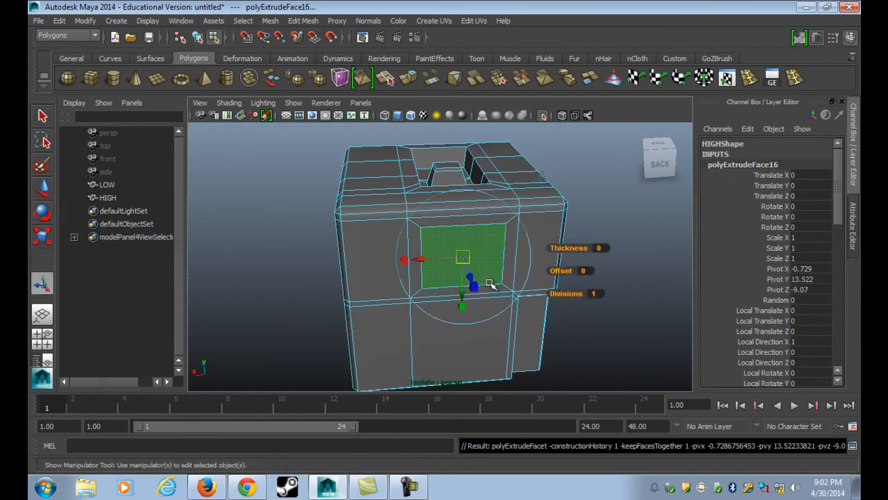
key(w)
alt+drag(478, 278, 500, 248)
key(r)
Inset the raised face on HIGH's back with another extrusion and extrude its centre inward to form a recess
key(ctrl+e)
key(r)
middle_drag(559, 256, 554, 251)
key(ctrl+e)
key(w)
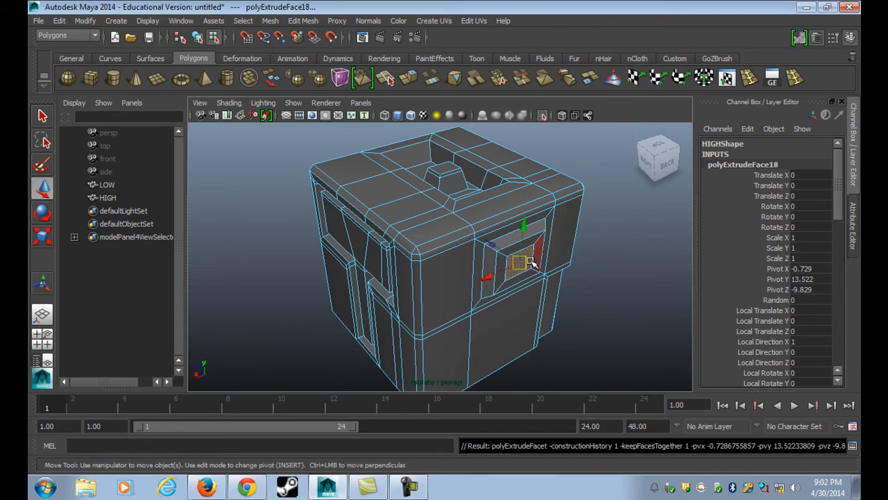
drag(510, 256, 488, 250)
Return HIGH to object mode and inspect the new back detail in smooth preview
right_drag(515, 239, 555, 195)
key(3)
click(597, 326)
alt+drag(609, 345, 490, 278)
scroll(466, 272, down, 4)
click(466, 272)
scroll(323, 292, up, 3)
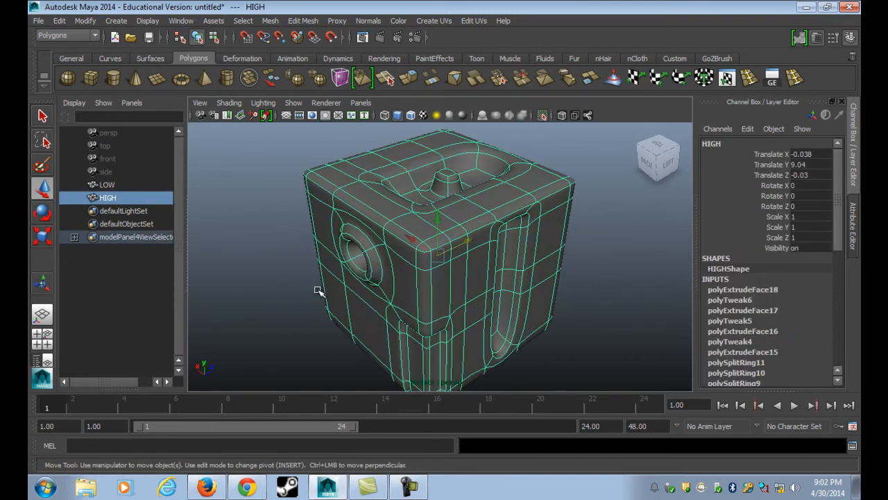
Turn off isolation so LOW and HIGH are both shown, and switch HIGH's smooth preview off
click(543, 115)
alt+drag(535, 267, 483, 275)
click(605, 248)
click(384, 251)
key(1)
click(252, 187)
click(394, 242)
key(3)
key(1)
click(277, 222)
Examine how LOW and HIGH overlap, selecting each cube and toggling HIGH's smooth preview
scroll(346, 217, down, 3)
alt+drag(415, 241, 459, 268)
click(446, 279)
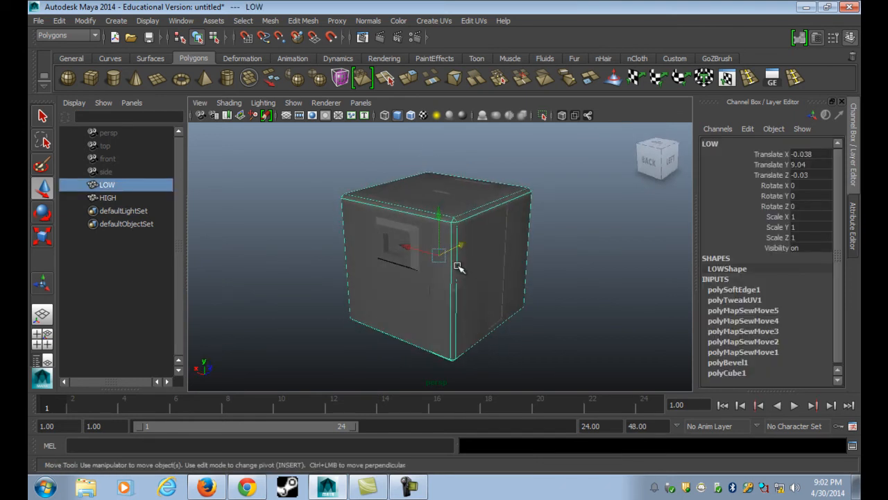
click(403, 229)
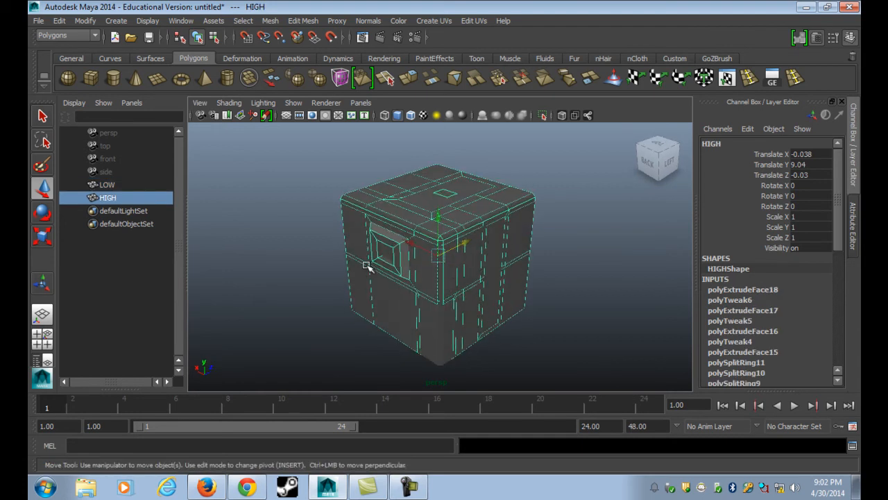
key(3)
key(1)
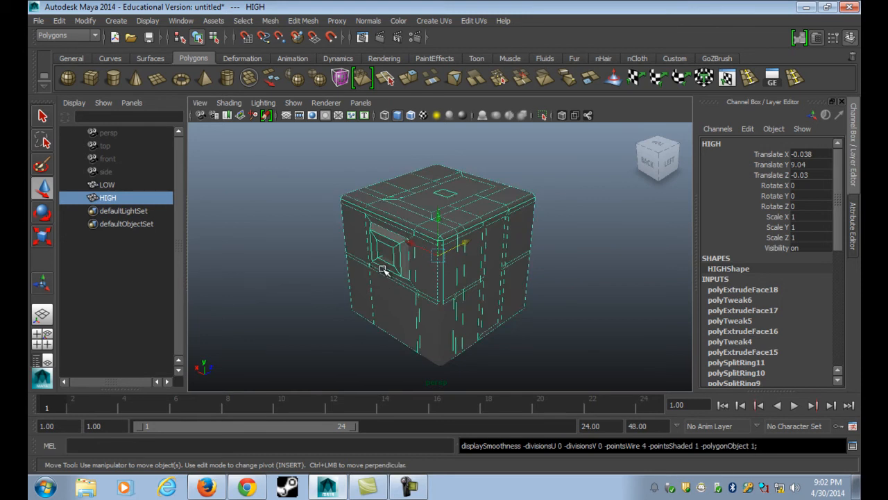
Apply the Smooth mesh operation to HIGH
key(f)
click(270, 21)
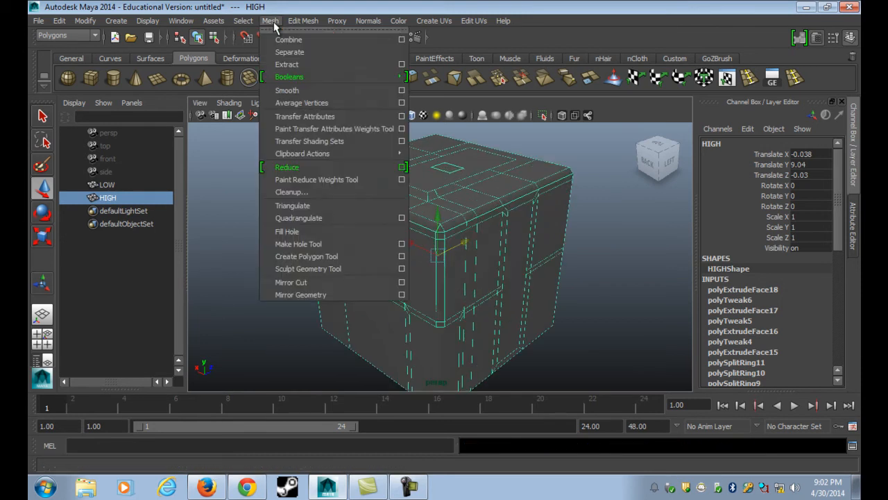
click(320, 88)
click(243, 203)
click(358, 239)
click(352, 228)
alt+drag(343, 257, 360, 244)
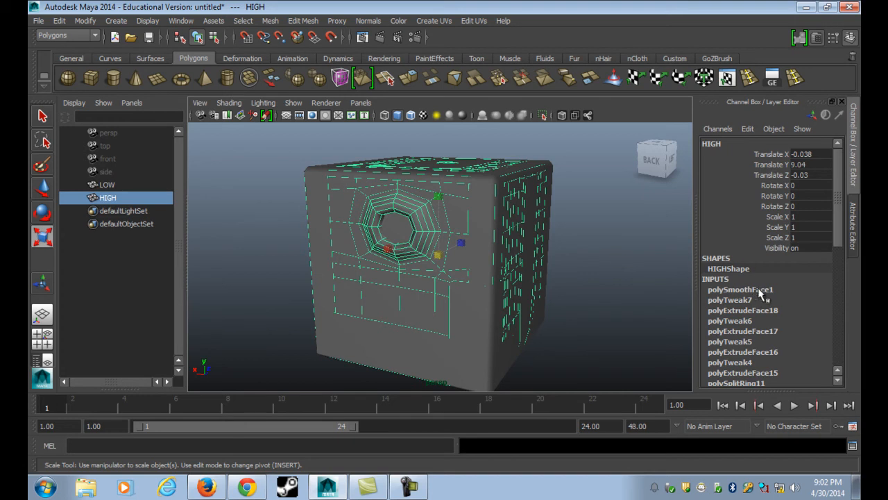
Raise the number of divisions on HIGH's smooth operation
click(741, 290)
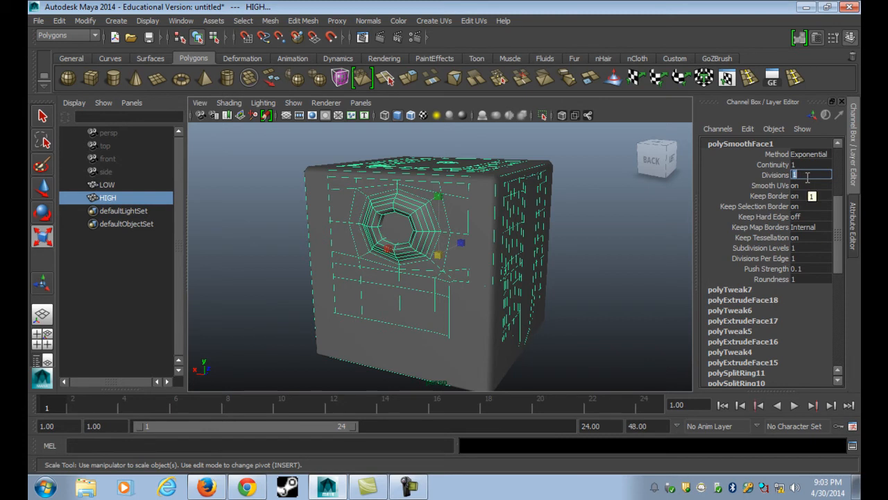
key(Return)
click(596, 296)
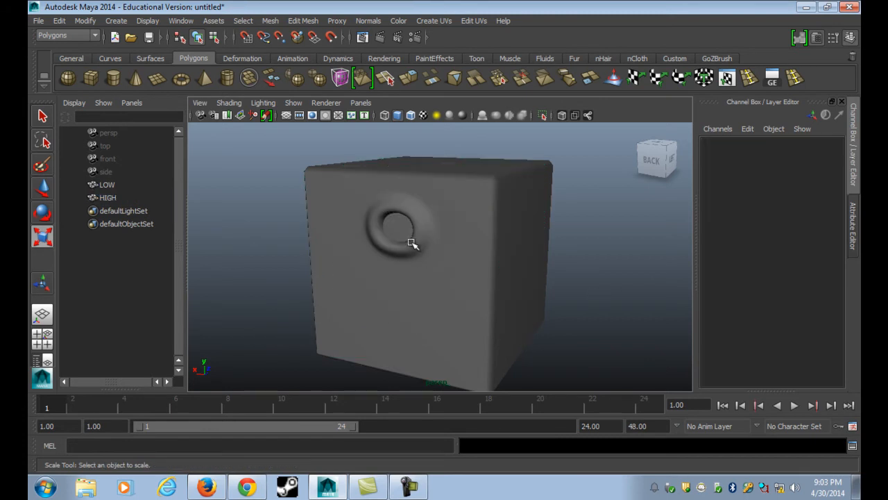
click(417, 255)
alt+drag(417, 255, 402, 190)
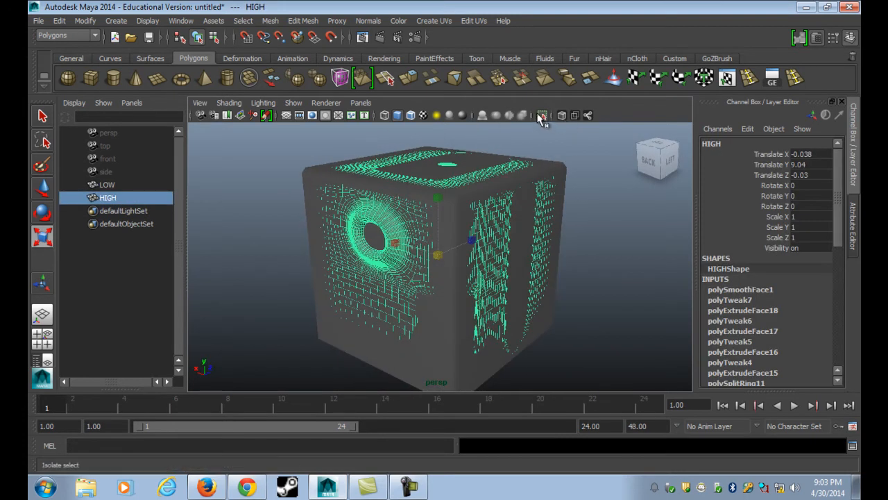
Isolate HIGH to inspect its smoothed mesh, and show both cubes again
click(542, 117)
click(610, 261)
alt+drag(602, 263, 551, 226)
click(492, 291)
click(608, 303)
click(476, 226)
click(544, 116)
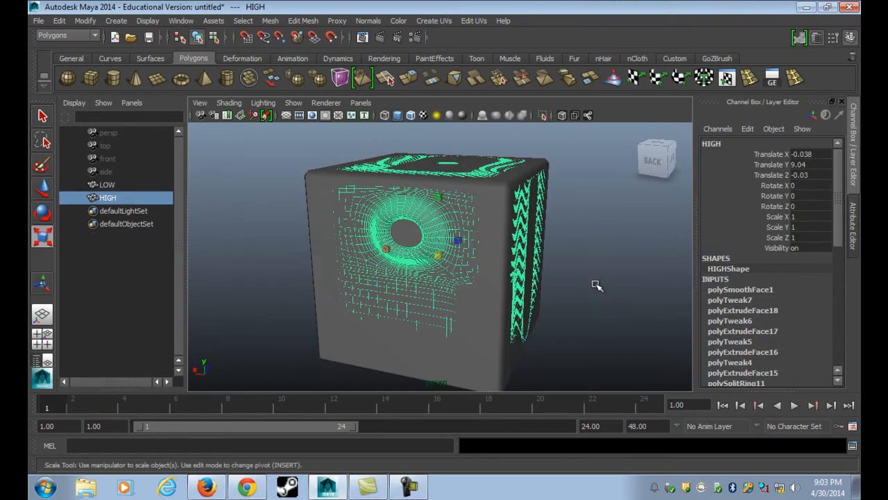
Select the LOW cube and switch to the Rendering menu set
click(601, 296)
click(447, 197)
alt+drag(493, 245, 458, 250)
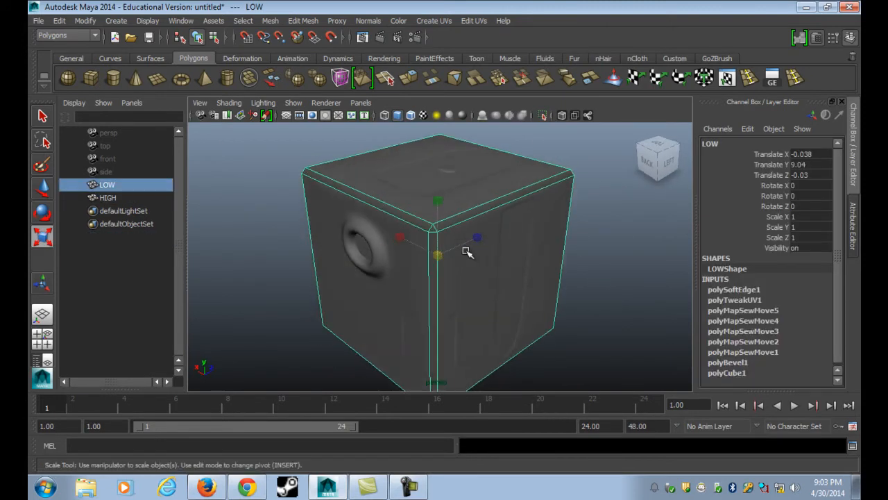
alt+right_drag(458, 250, 465, 227)
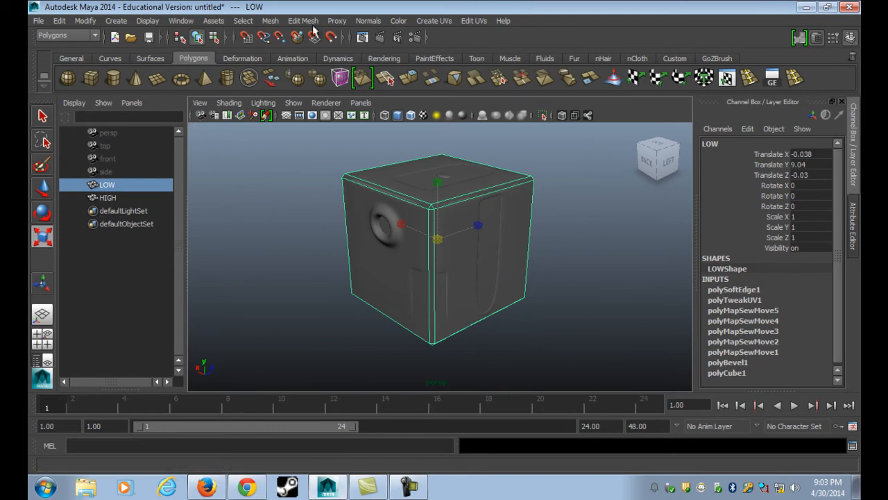
click(72, 34)
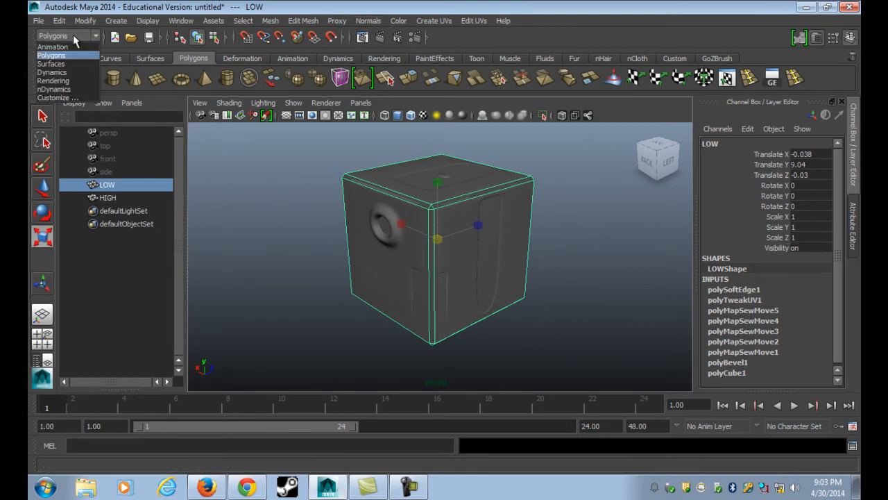
click(74, 80)
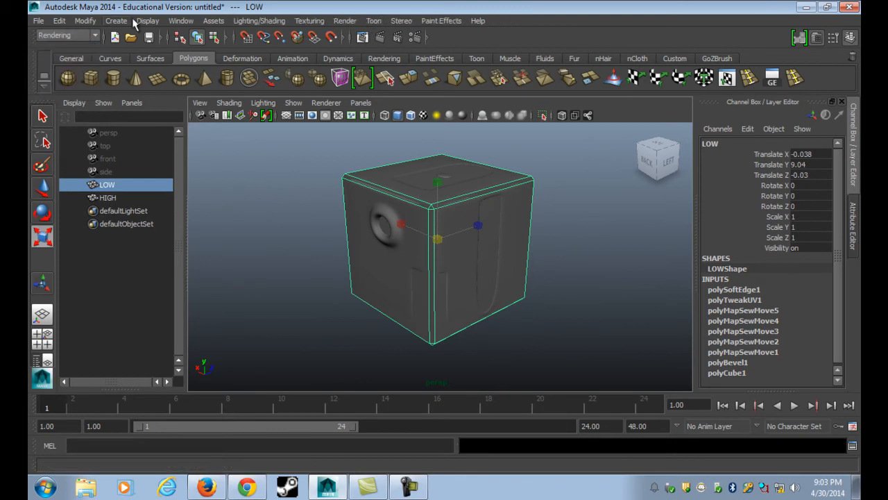
click(261, 21)
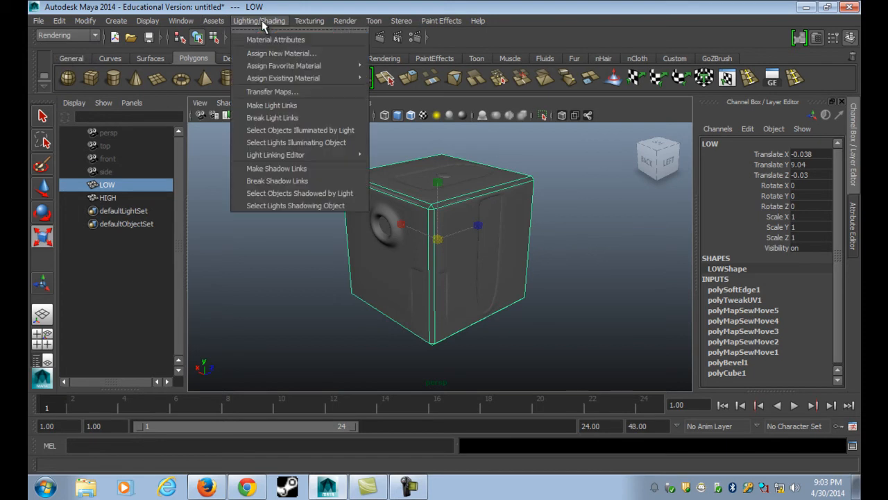
click(294, 93)
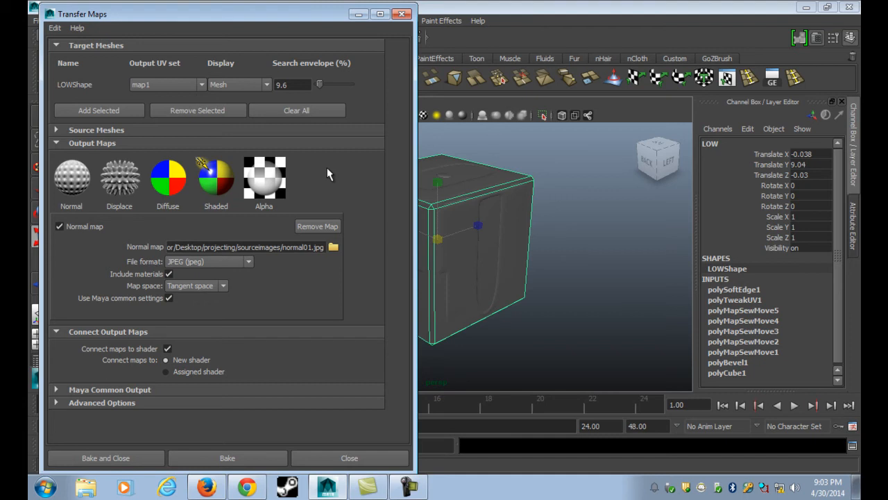
click(401, 14)
Load the mental ray plug-in Mayatomr.mll and set it to load automatically
click(180, 22)
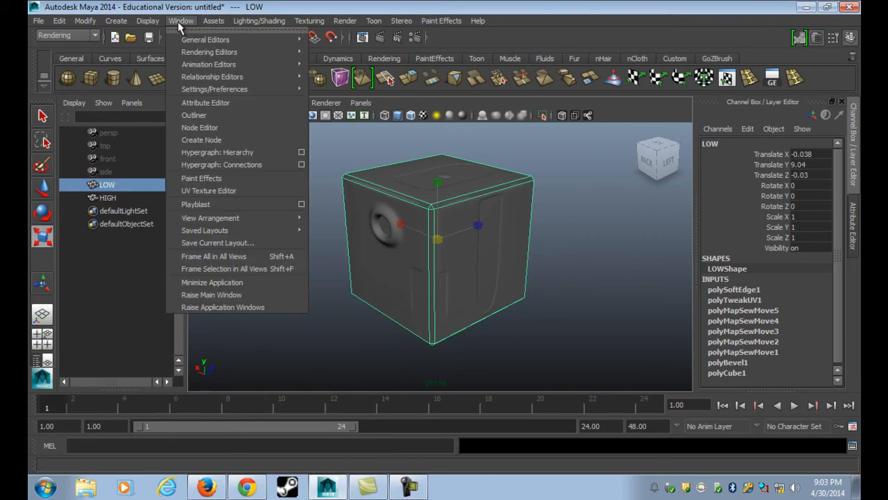
mouse_move(226, 92)
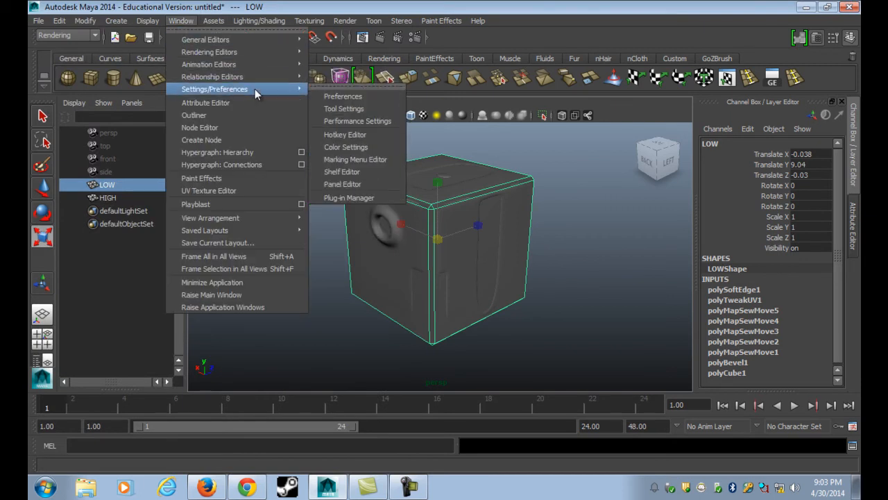
click(349, 198)
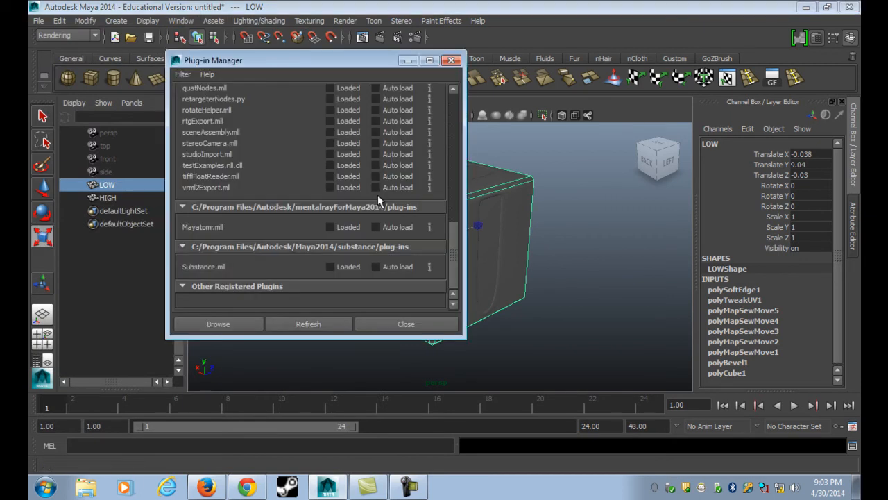
scroll(235, 161, up, 15)
scroll(235, 161, down, 15)
click(334, 228)
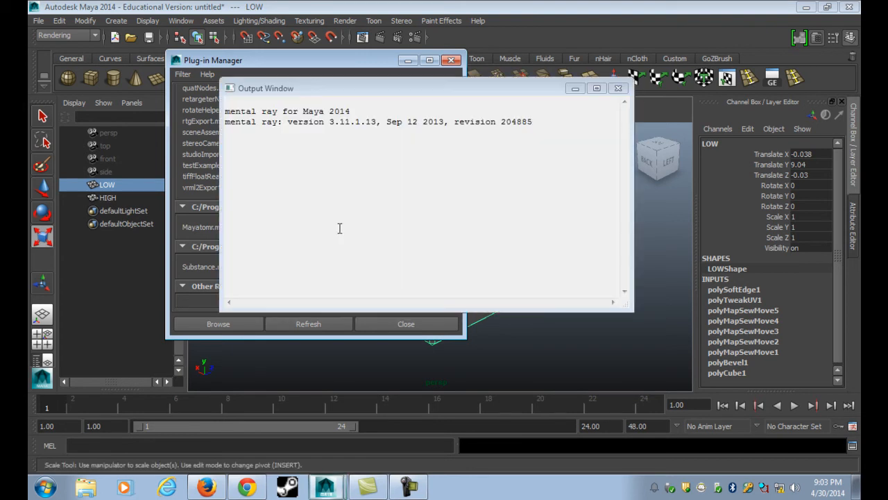
click(623, 88)
click(375, 227)
click(406, 324)
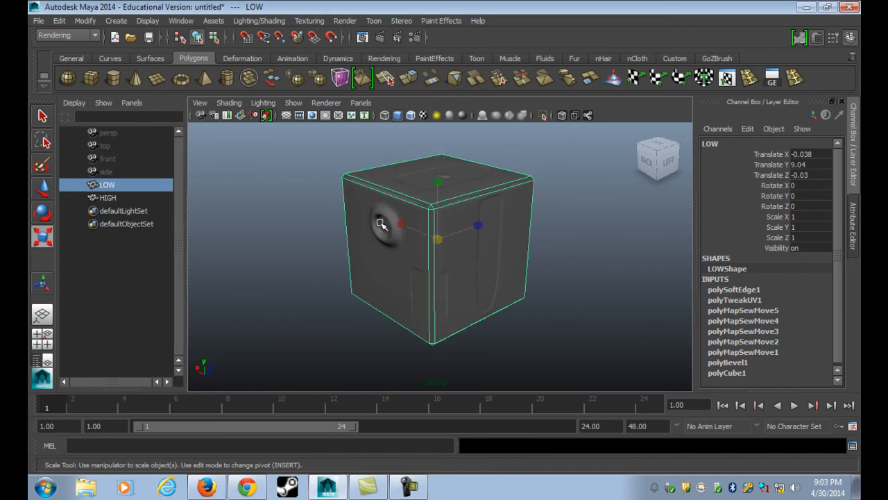
Open Transfer Maps with LOW as the target and remove the existing normal map output
click(259, 20)
click(273, 127)
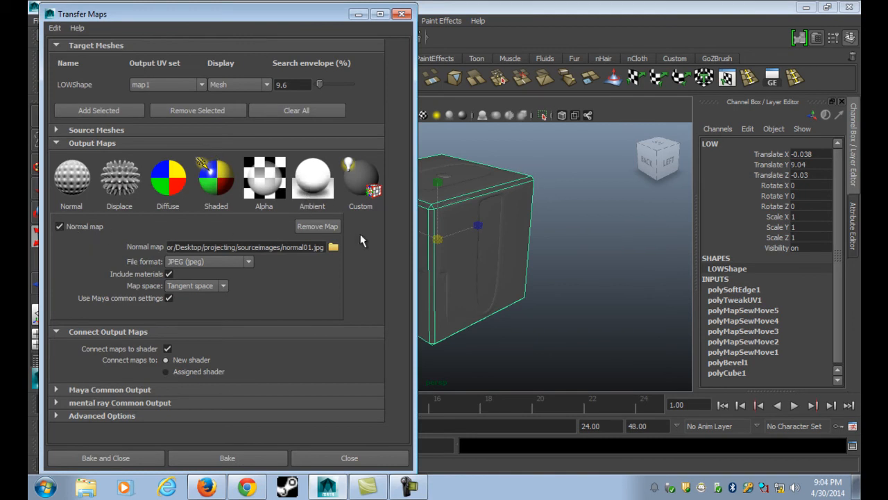
click(316, 227)
click(77, 223)
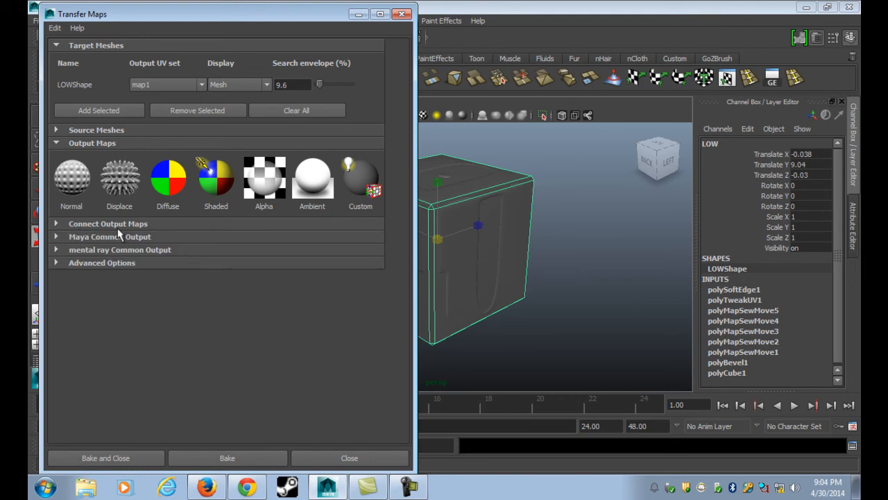
Select the HIGH cube and add it as the source mesh for the map transfer
alt+middle_drag(511, 249, 623, 245)
alt+drag(579, 260, 586, 256)
alt+middle_drag(586, 255, 550, 269)
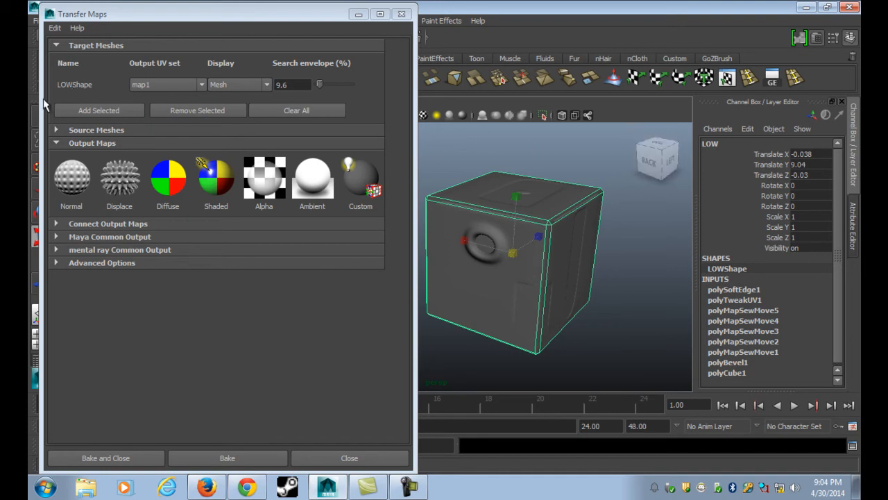
click(92, 131)
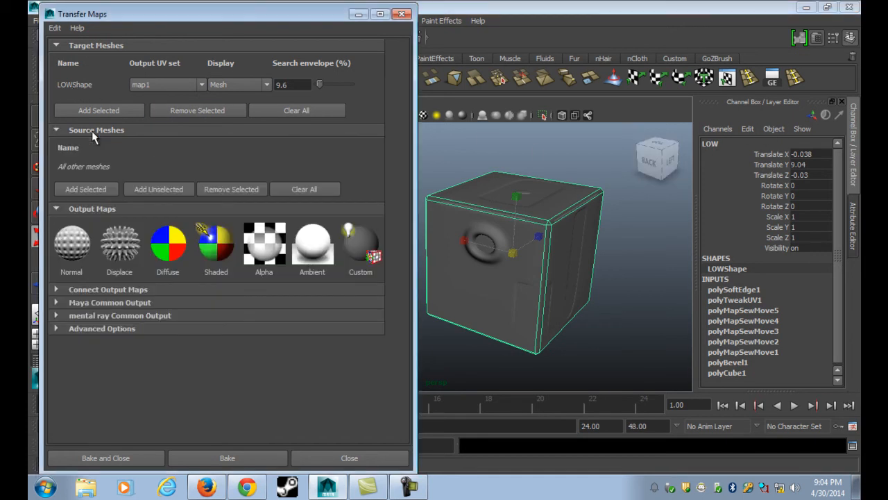
click(478, 230)
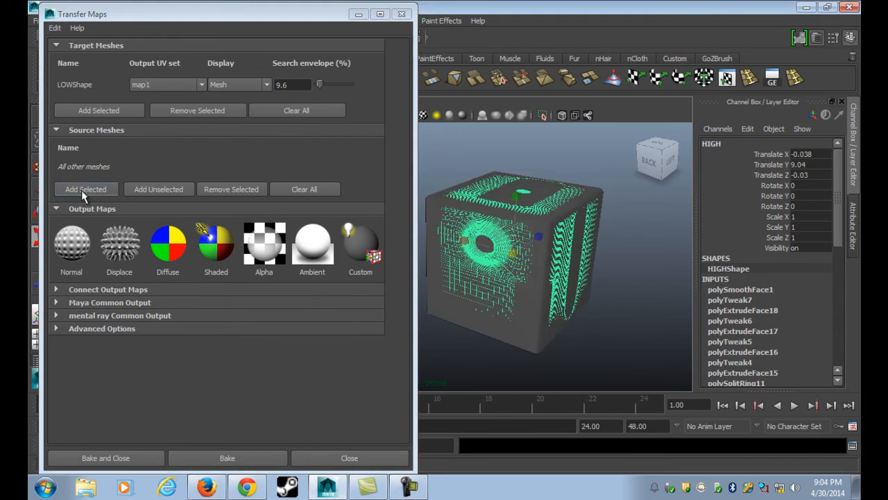
click(84, 190)
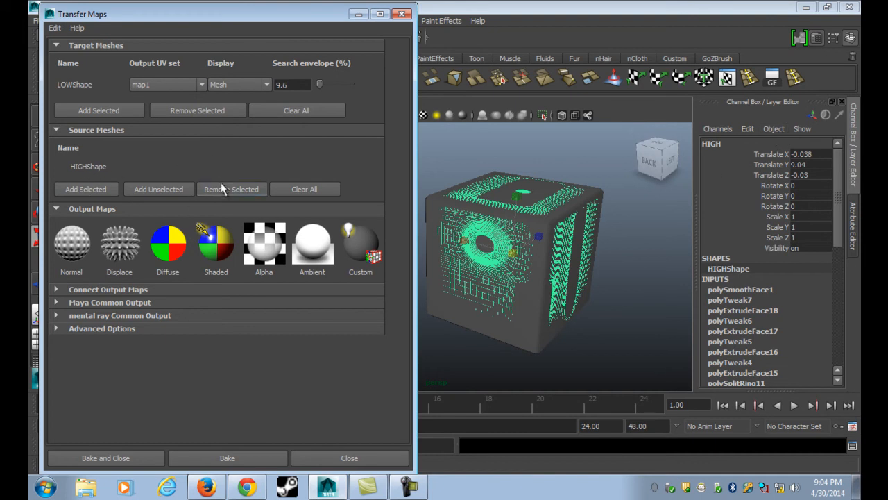
Add a normal map and an ambient occlusion map as outputs of the transfer
click(66, 244)
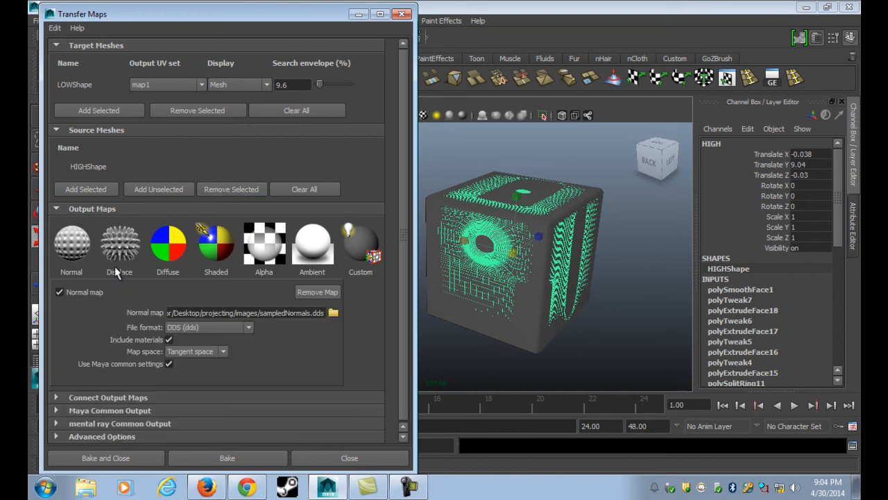
click(324, 244)
scroll(323, 245, down, 3)
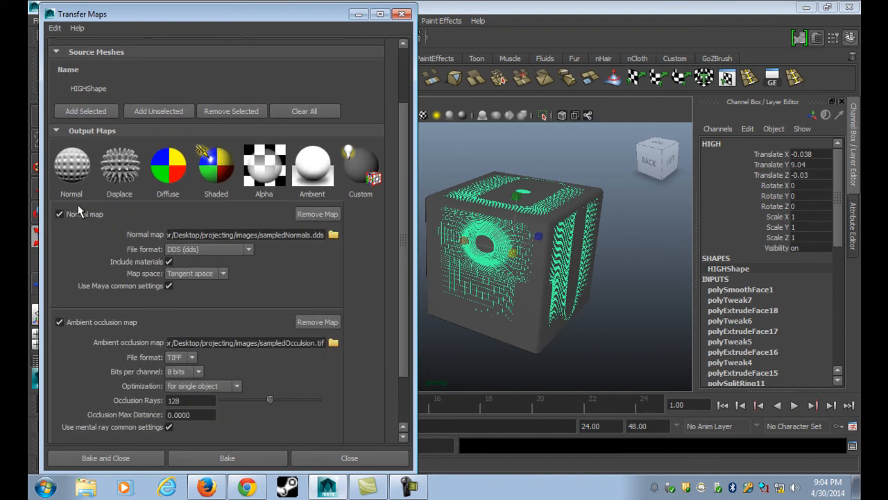
Set the normal map output to a JPEG named NORMAL2 in the projecting project's sourceimages folder on the Desktop
click(333, 236)
click(148, 109)
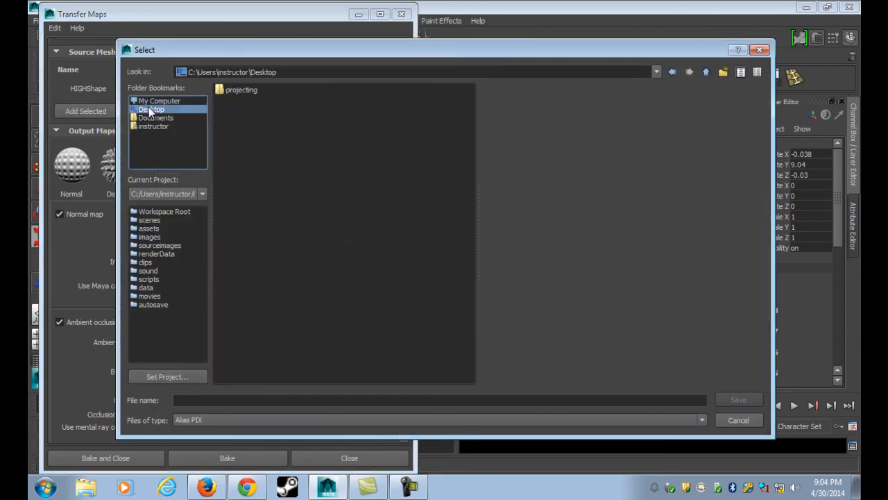
double_click(244, 89)
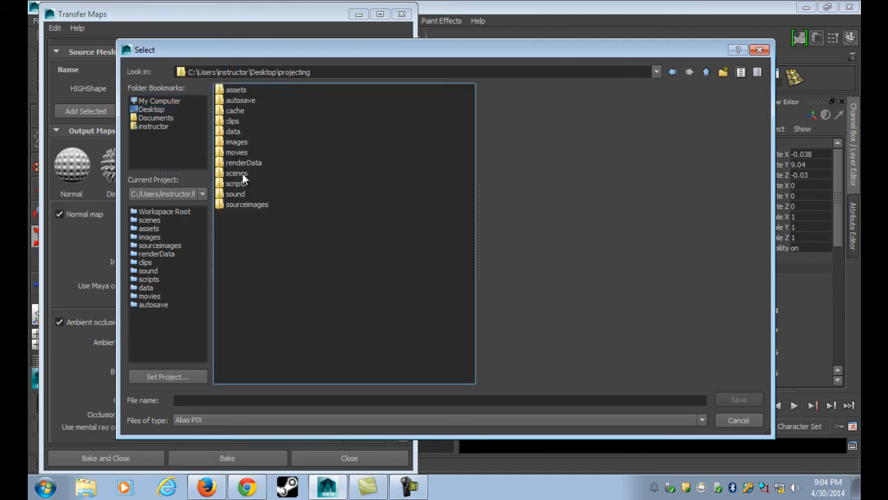
double_click(257, 204)
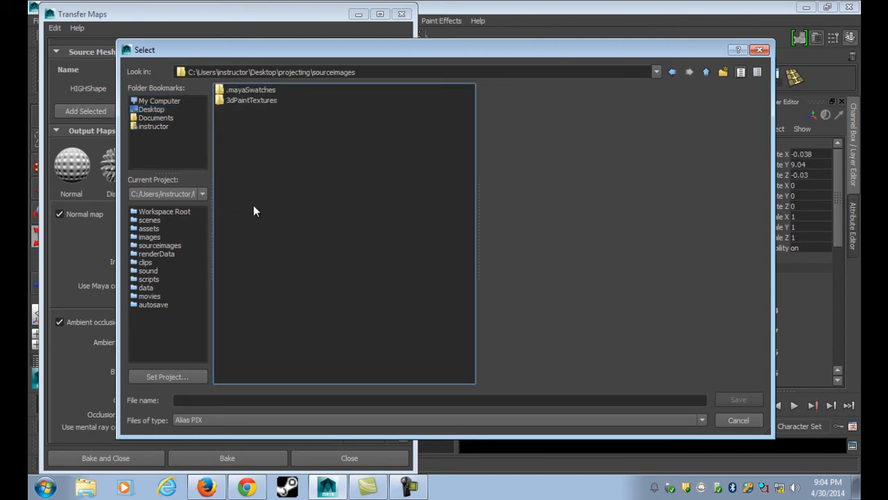
click(215, 400)
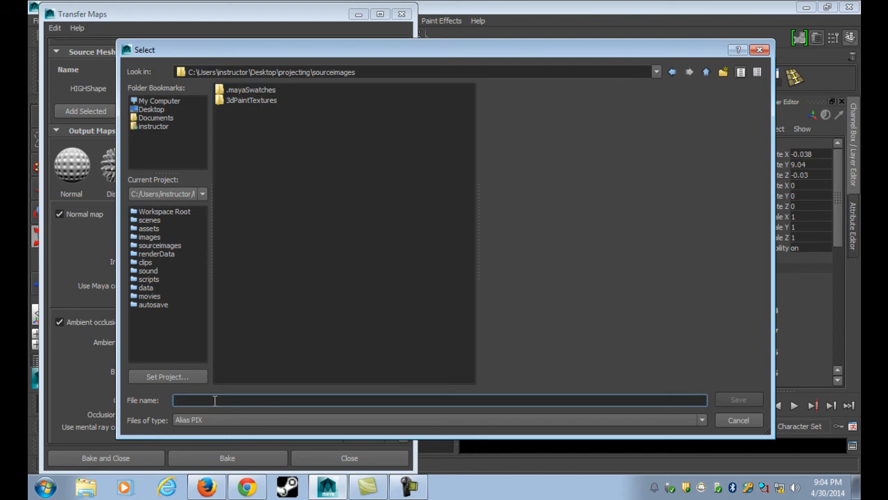
text(NORMAL2)
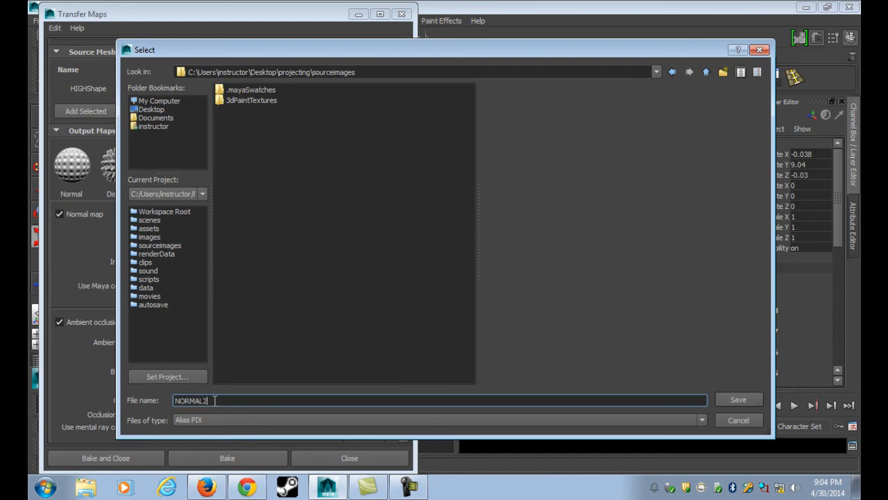
key(Tab)
key(j)
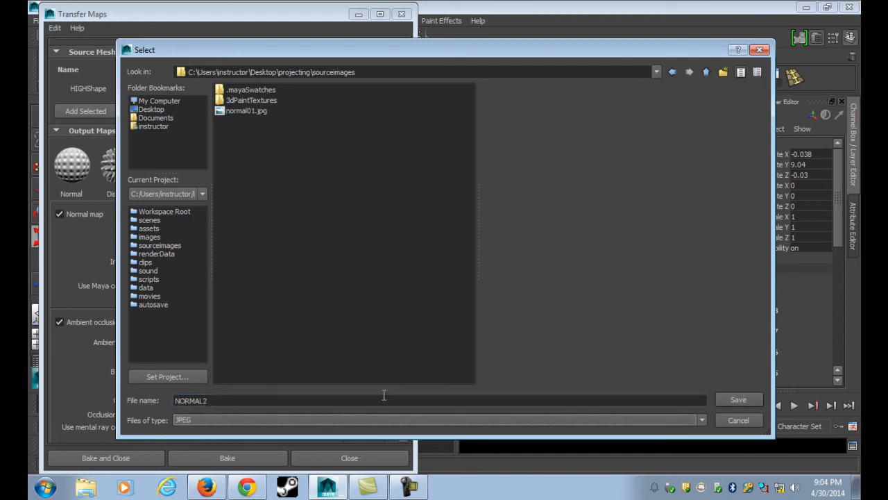
click(738, 402)
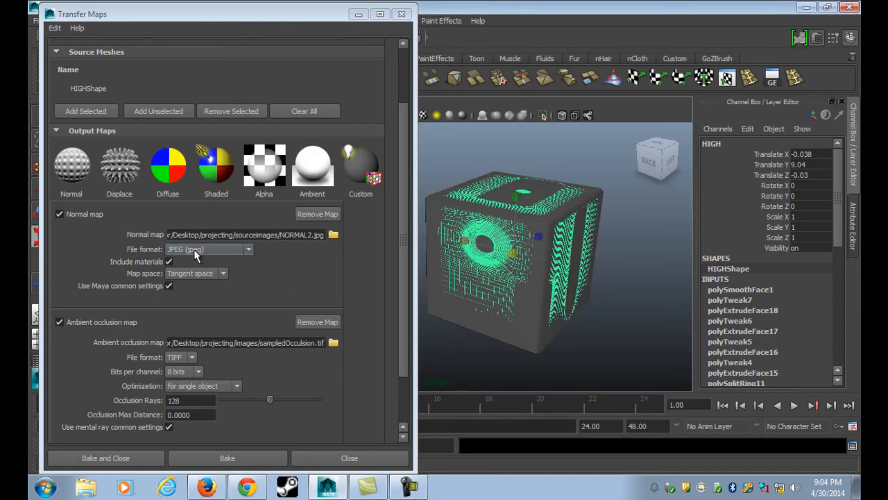
Set the ambient occlusion map output to a JPEG named AO2 in the projecting project's sourceimages folder
scroll(400, 237, down, 3)
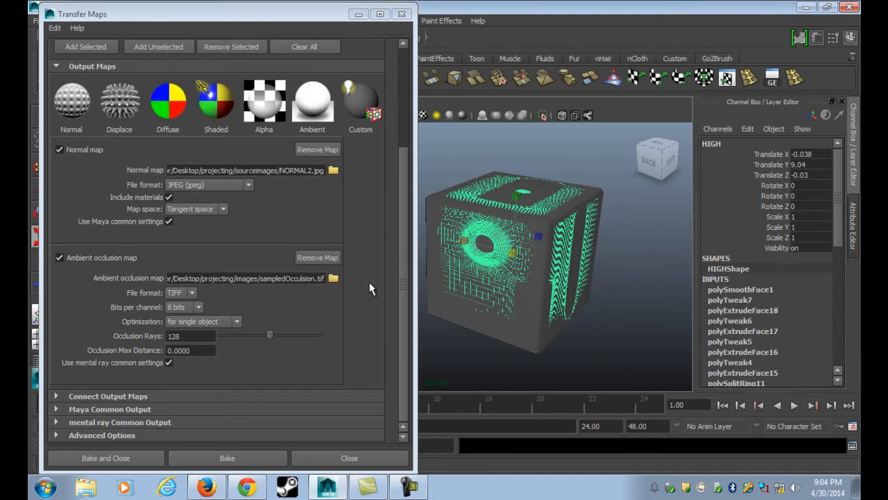
click(333, 278)
click(149, 110)
double_click(243, 88)
click(241, 203)
double_click(241, 204)
click(238, 401)
text(AO)
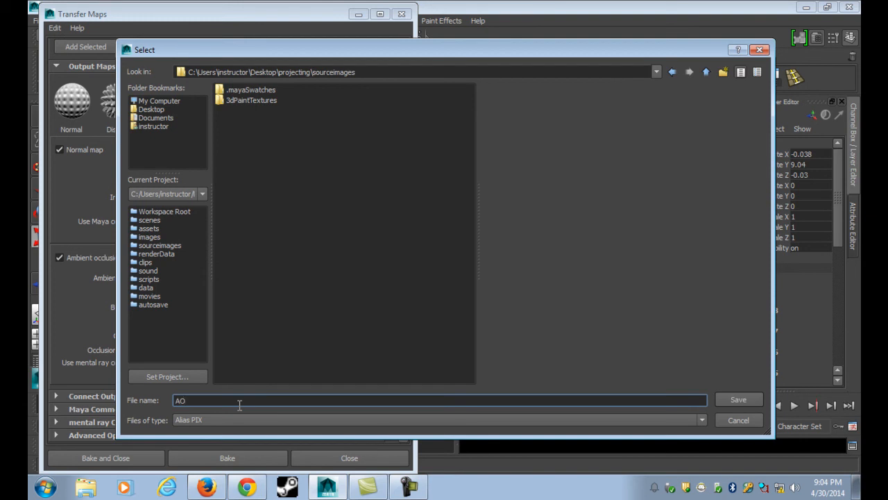
click(246, 422)
key(Down)
key(Down)
key(Down)
key(Down)
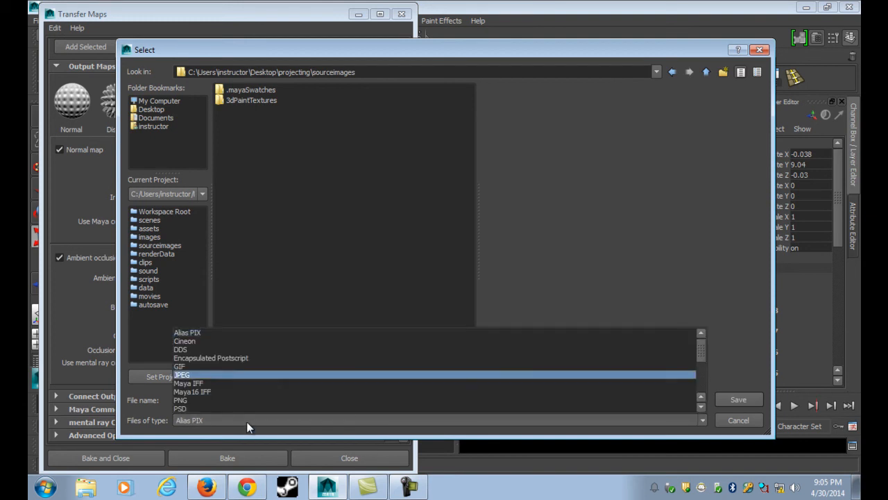
key(Return)
click(725, 401)
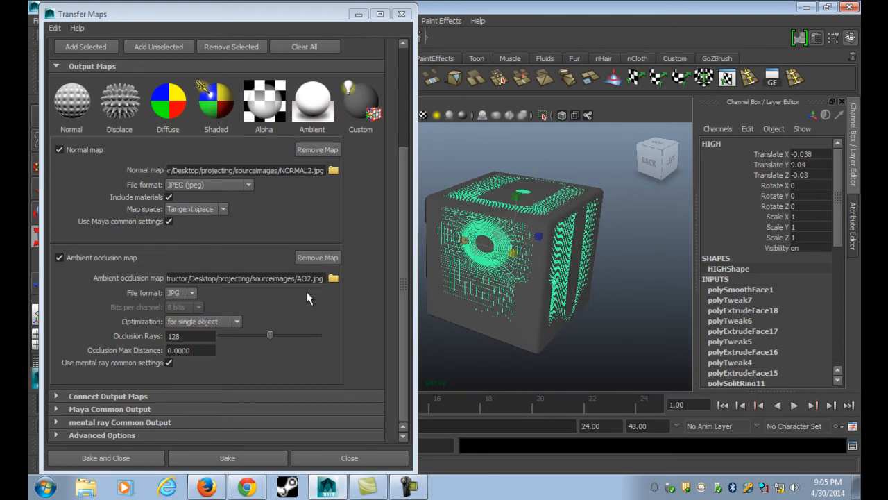
Expand the output settings, set the Maya common output to 256 by 256, and change its sampling quality
click(156, 395)
scroll(246, 270, down, 1)
click(154, 407)
scroll(236, 260, down, 3)
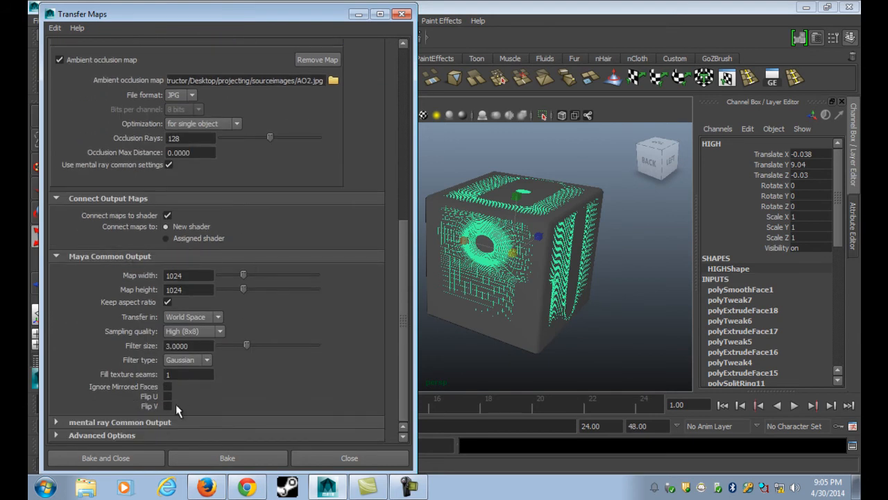
click(165, 422)
scroll(209, 298, down, 3)
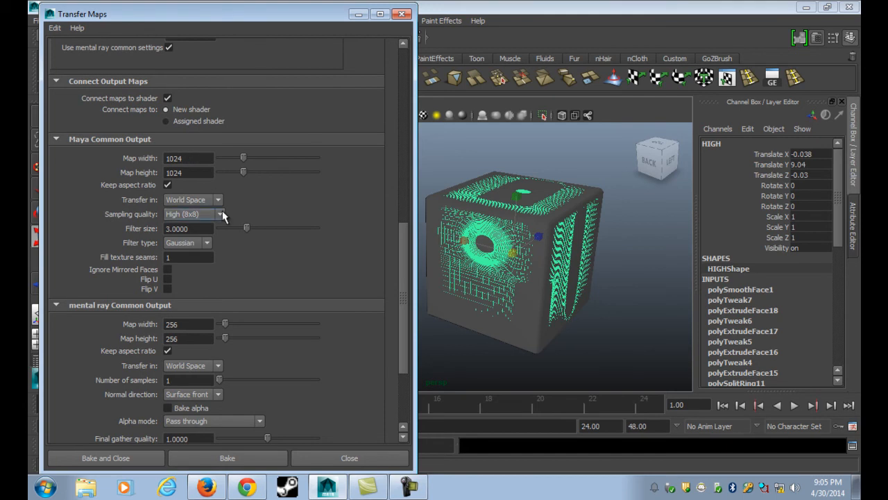
double_click(190, 158)
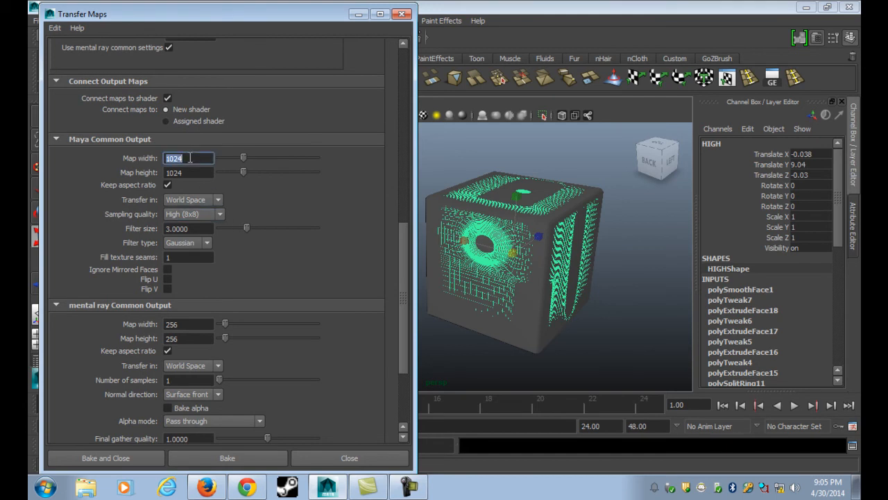
text(256)
key(Return)
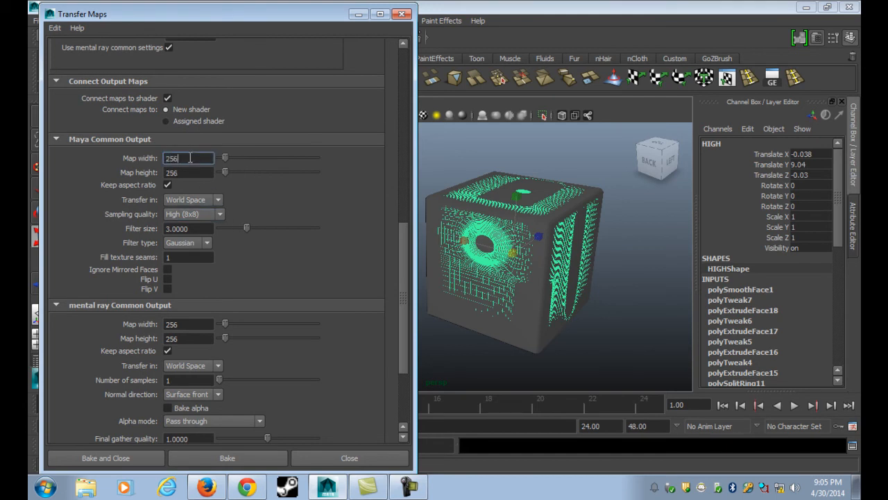
click(207, 214)
click(201, 234)
scroll(260, 302, up, 3)
scroll(259, 298, up, 6)
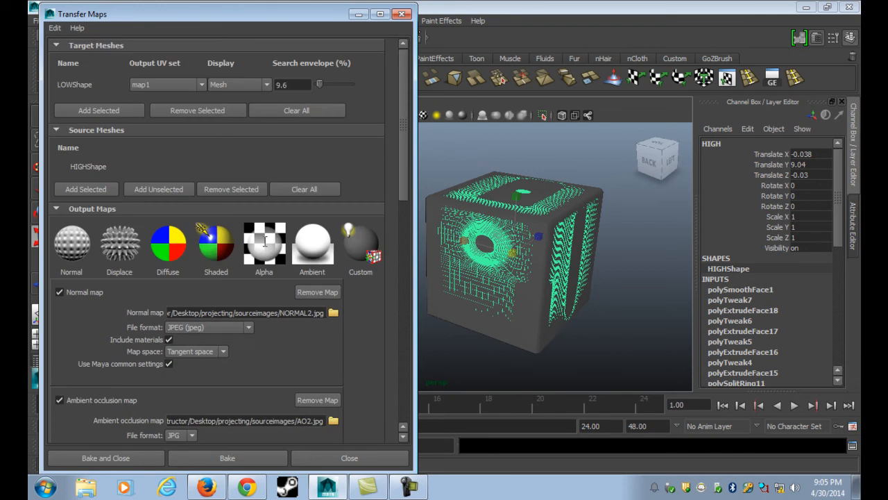
Display both mesh and envelope for LOW and adjust its search envelope so that it encloses the HIGH cube
key(ctrl+h)
click(531, 329)
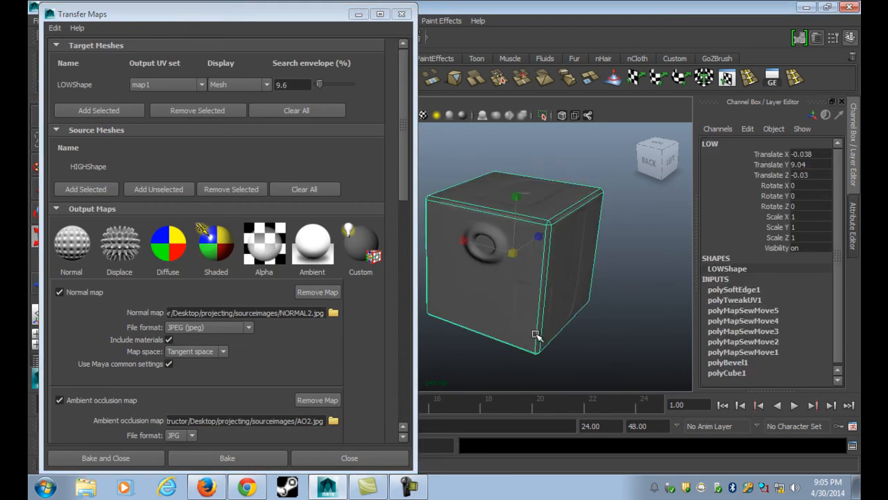
click(236, 84)
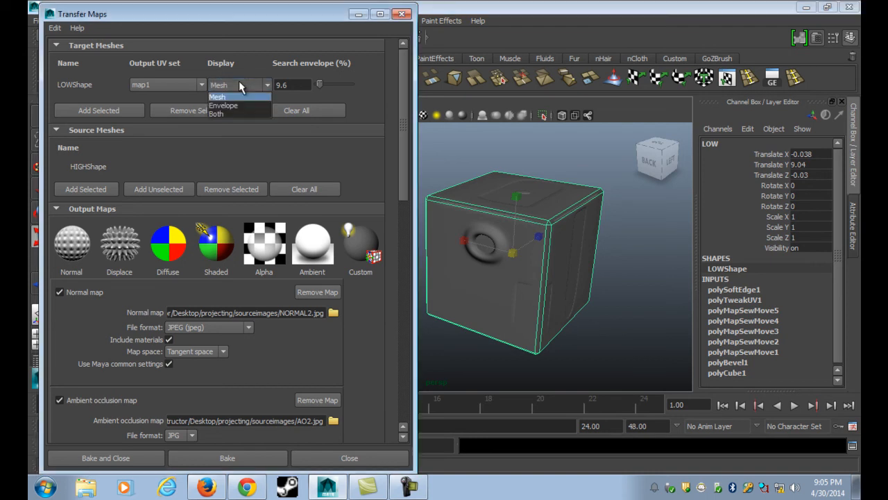
click(237, 115)
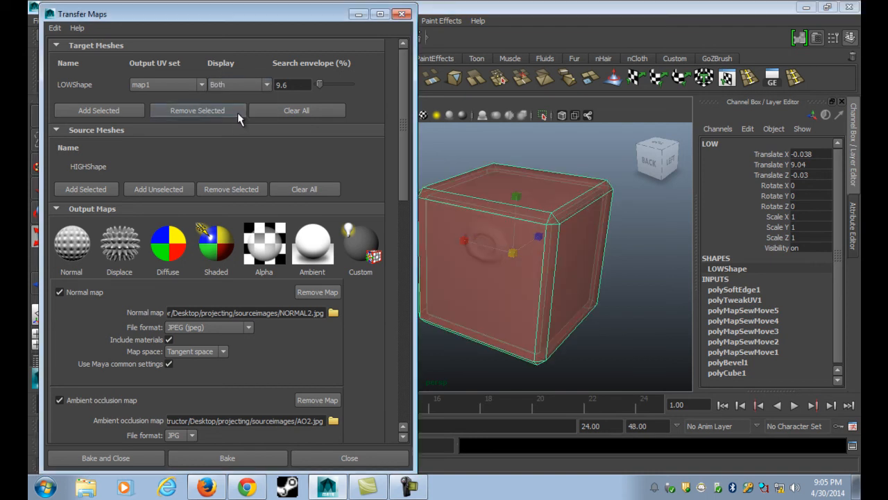
drag(319, 85, 313, 82)
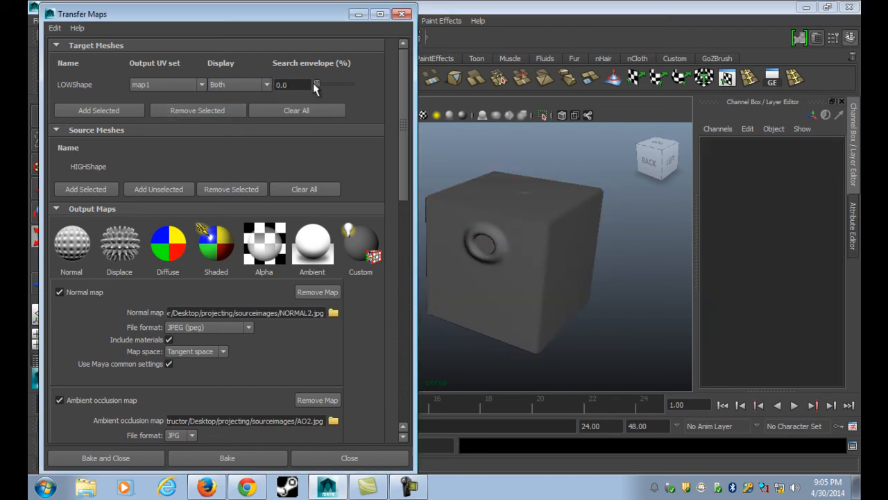
drag(315, 84, 319, 85)
alt+drag(598, 267, 535, 258)
scroll(337, 180, down, 3)
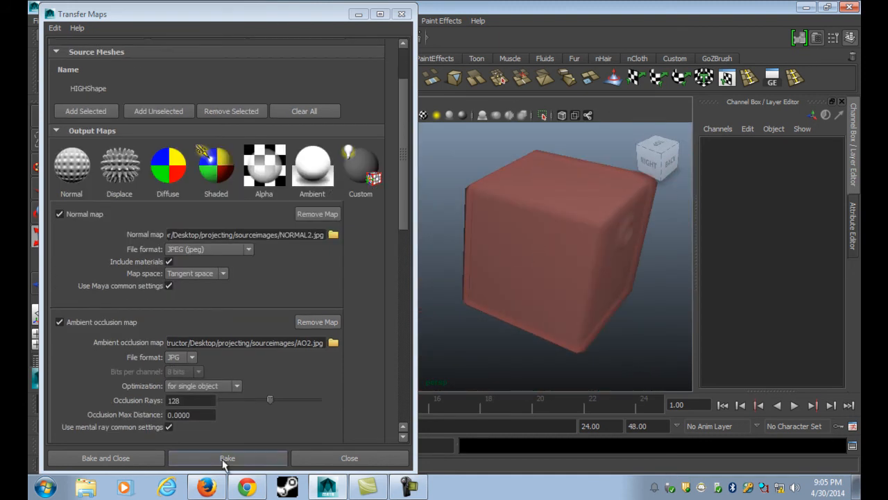
Bake the normal and ambient occlusion maps, minimize the Output Window, and move Transfer Maps aside
click(226, 460)
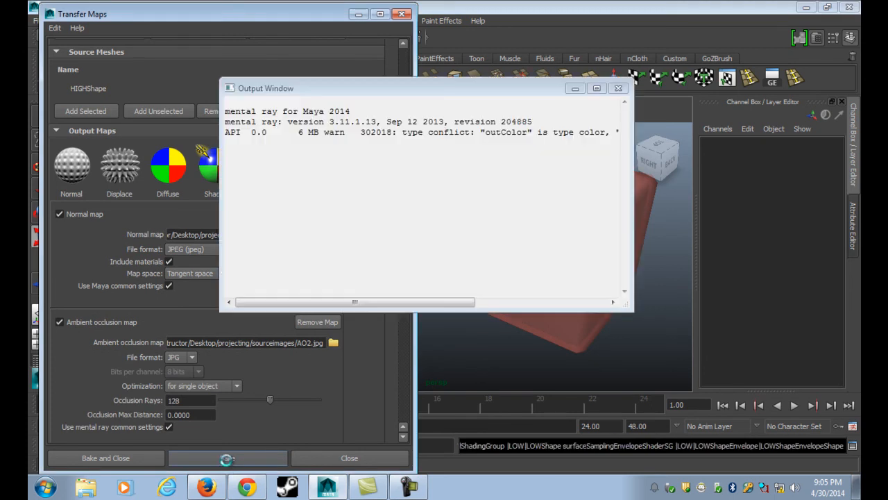
click(575, 88)
click(311, 14)
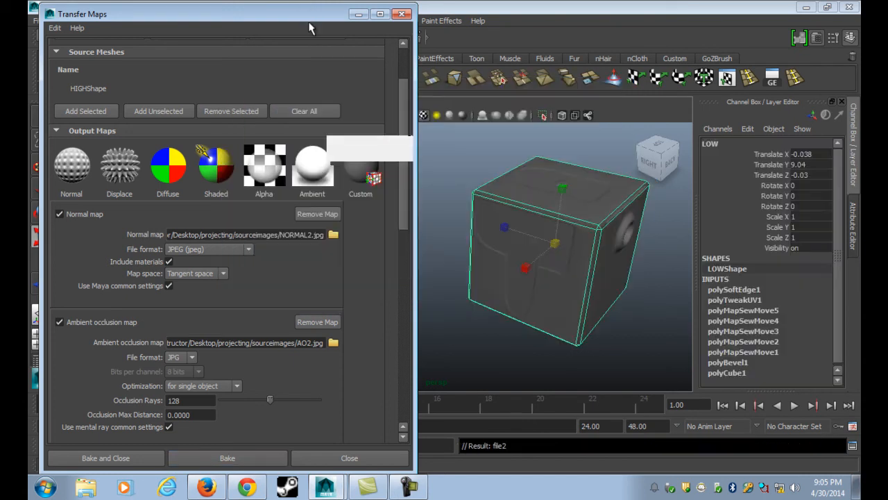
drag(318, 23, 433, 23)
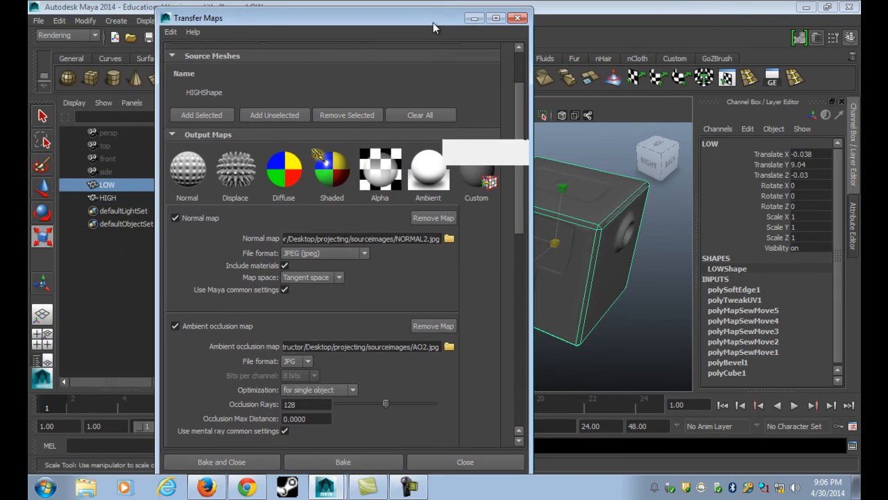
Minimize Maya and open the sourceimages folder inside the desktop's projecting folder
click(806, 7)
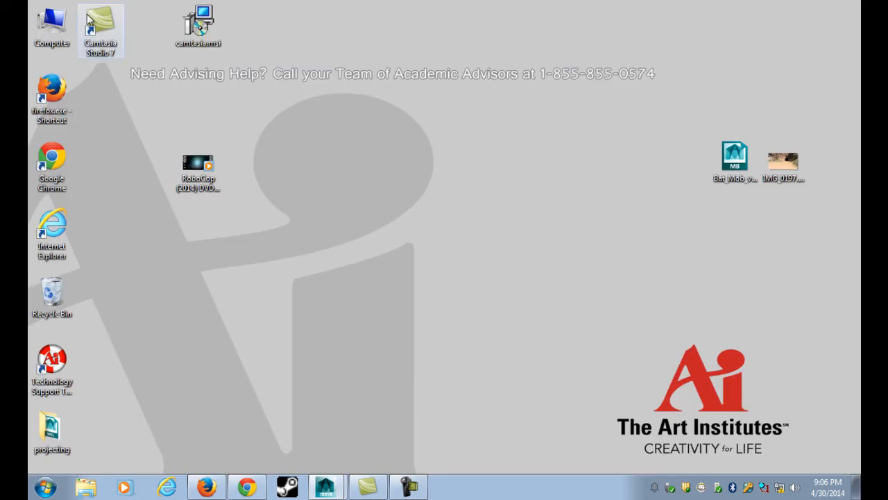
click(51, 435)
double_click(51, 435)
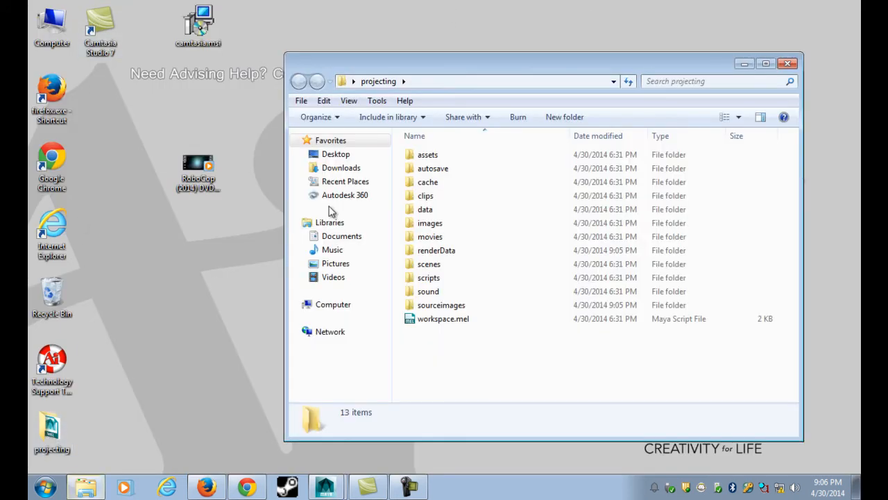
drag(462, 64, 333, 64)
double_click(311, 305)
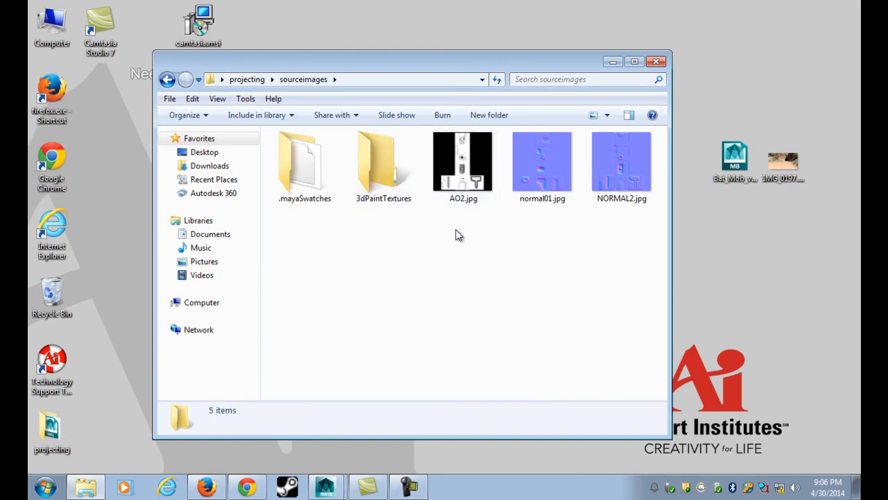
Delete the old normal01.jpg from the sourceimages folder
click(555, 168)
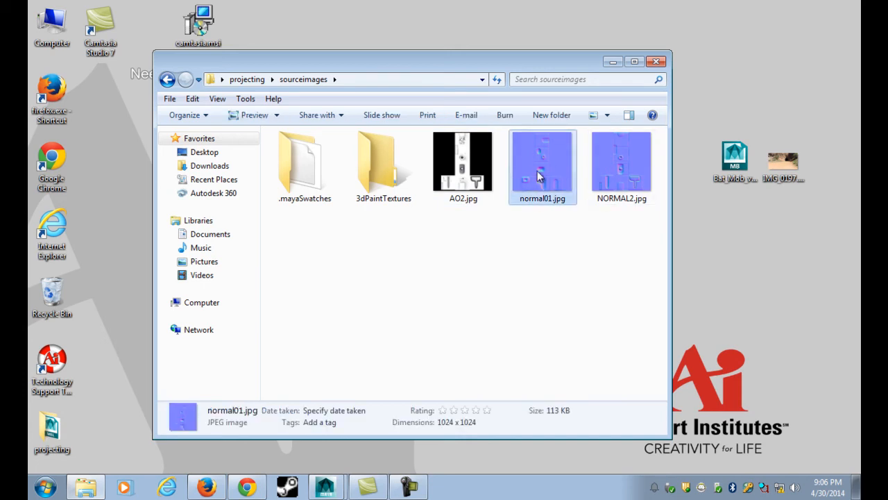
key(Delete)
click(495, 295)
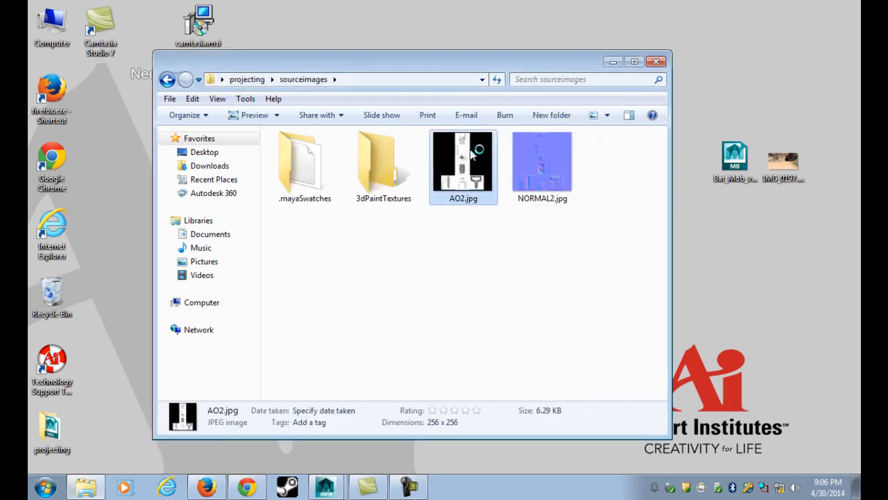
Compare the baked AO2.jpg and NORMAL2.jpg images in the photo viewer, then close it
key(Return)
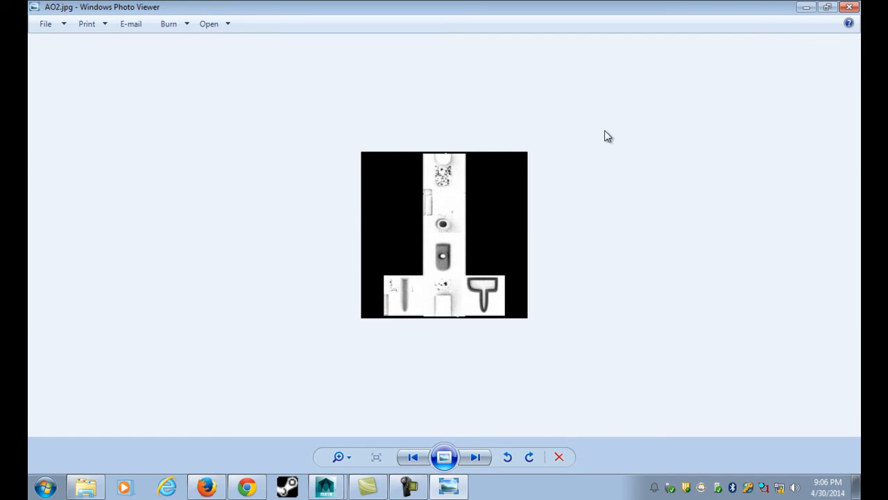
key(Right)
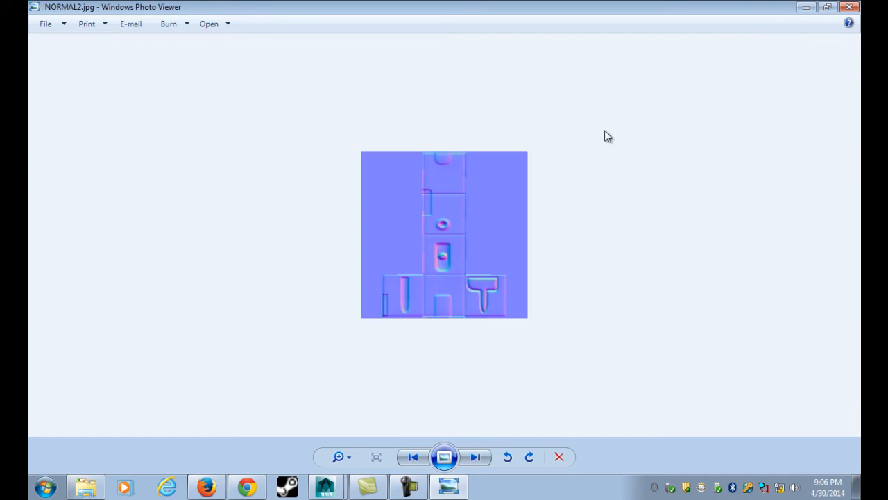
key(Left)
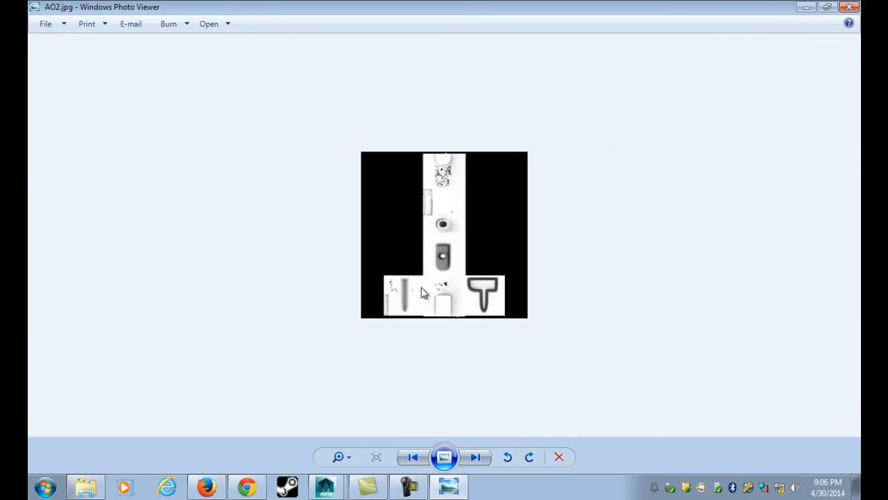
key(Right)
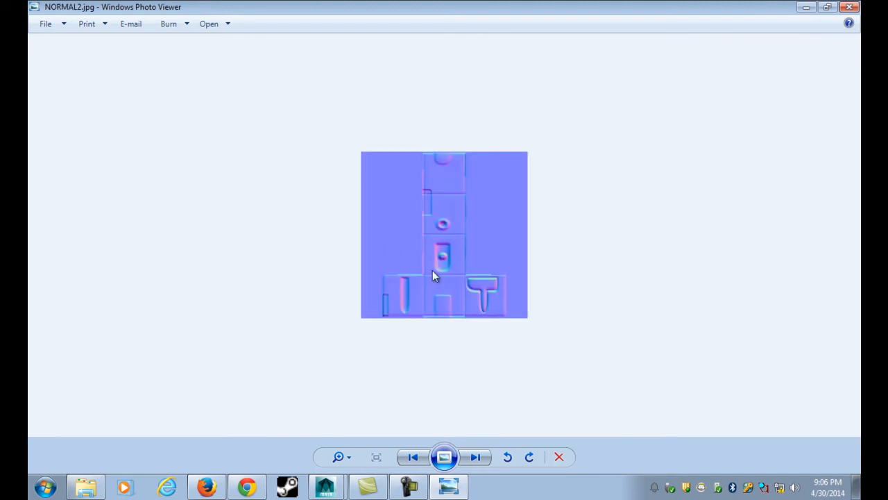
click(848, 7)
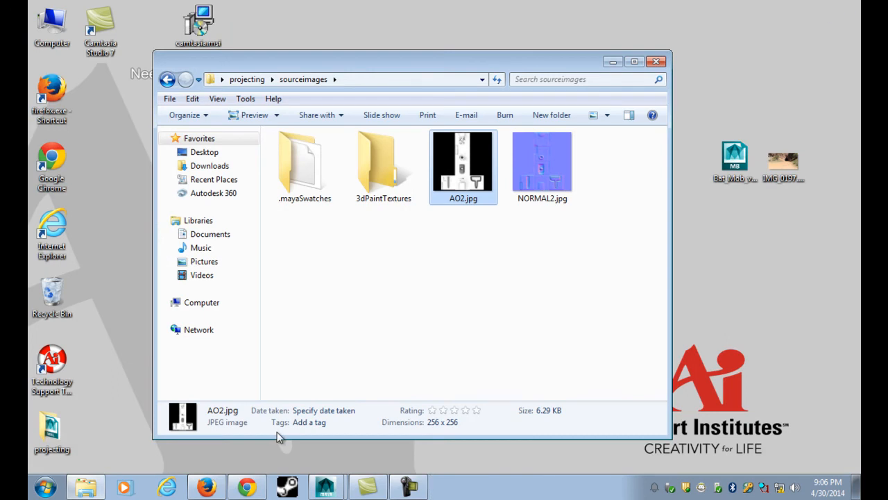
Switch back to Maya and set the ambient occlusion map's Occlusion Rays to 300 in Transfer Maps
click(325, 487)
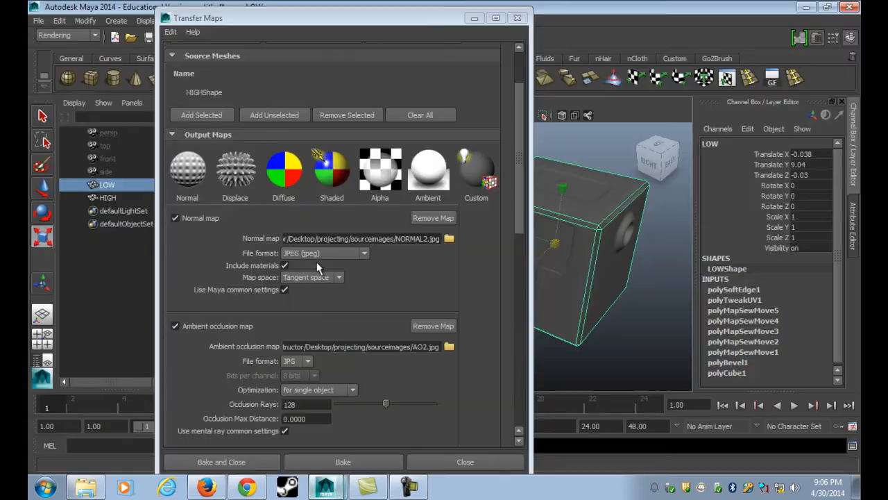
scroll(401, 281, down, 3)
scroll(402, 284, down, 3)
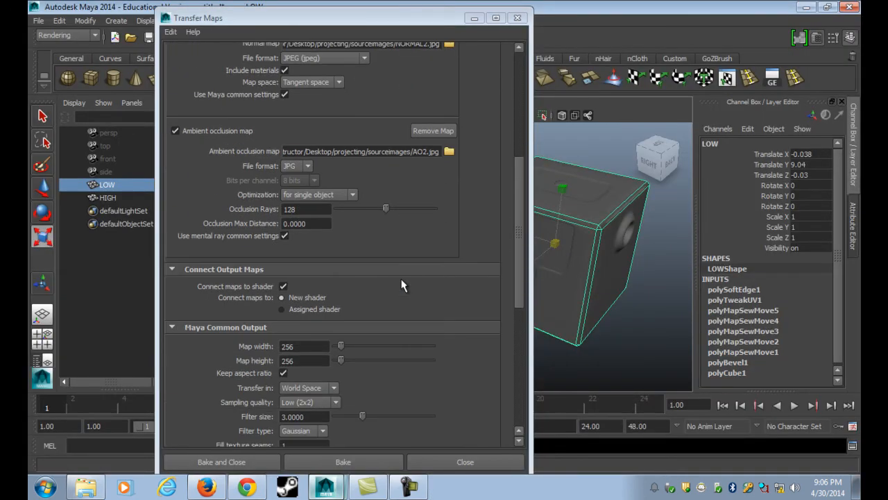
scroll(374, 274, down, 3)
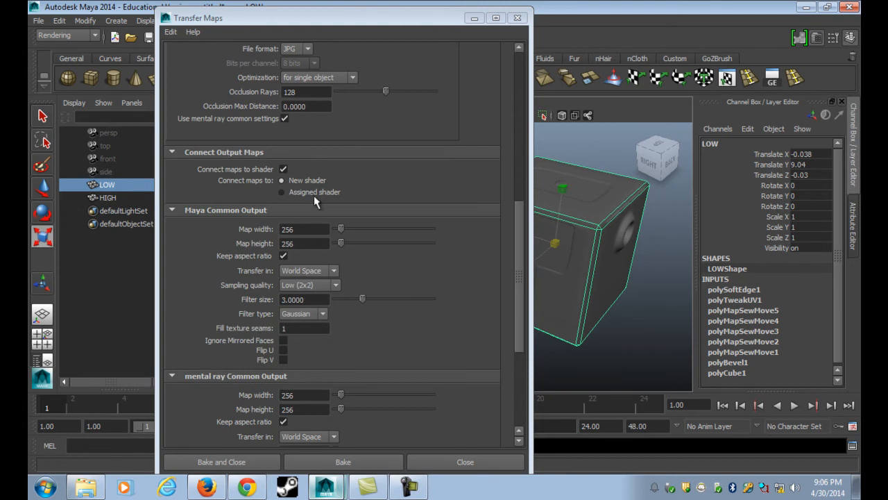
scroll(319, 201, up, 1)
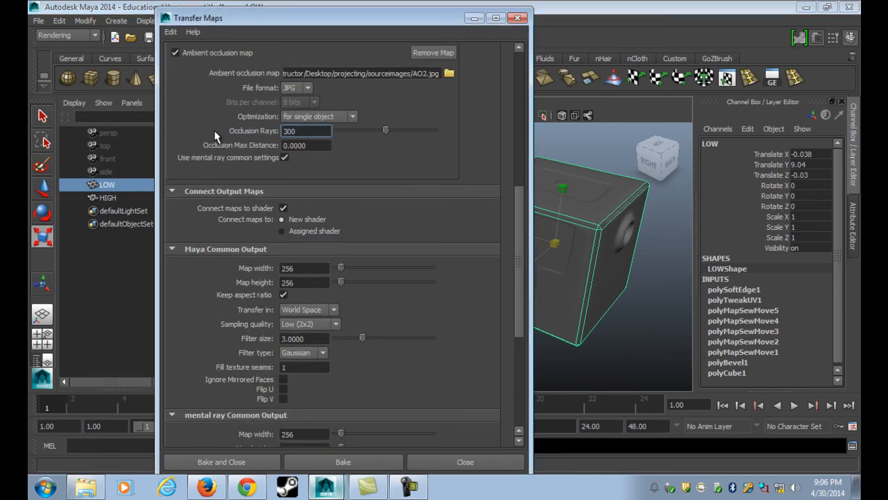
Set the Maya Common Output map size to 1024 x 1024 and its sampling quality to High (8x8)
scroll(370, 206, down, 3)
click(301, 190)
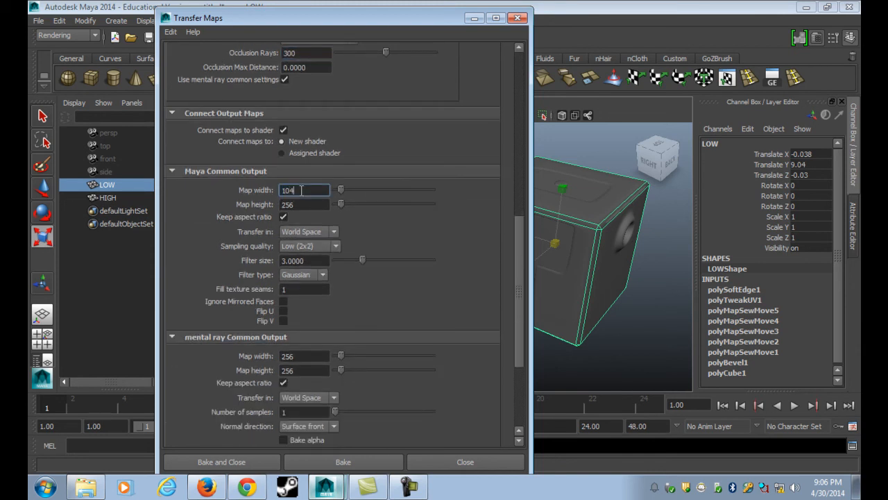
text(1024)
key(Return)
click(308, 245)
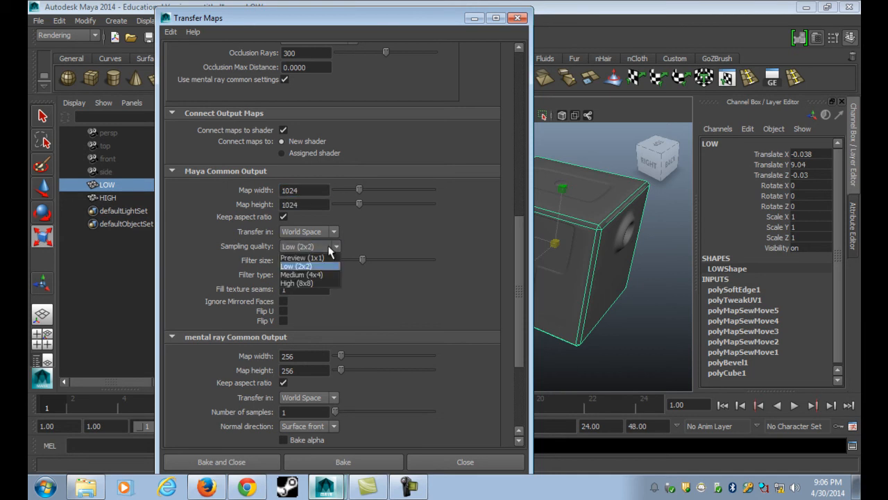
click(322, 281)
Set the mental ray Common Output map size to 1024 x 1024 and the number of samples to 5
scroll(361, 292, down, 3)
click(316, 277)
key(Return)
click(319, 334)
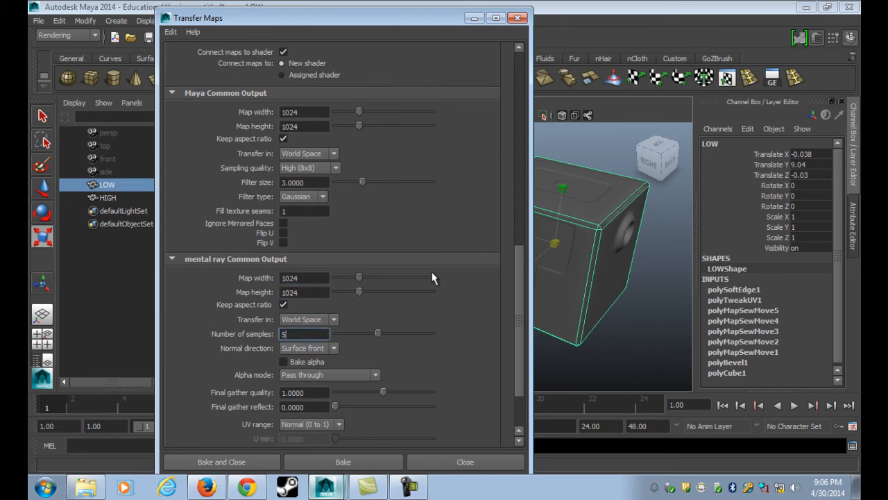
Check the Transfer Maps settings and bake the normal and ambient occlusion maps again
scroll(431, 277, down, 3)
scroll(419, 319, up, 20)
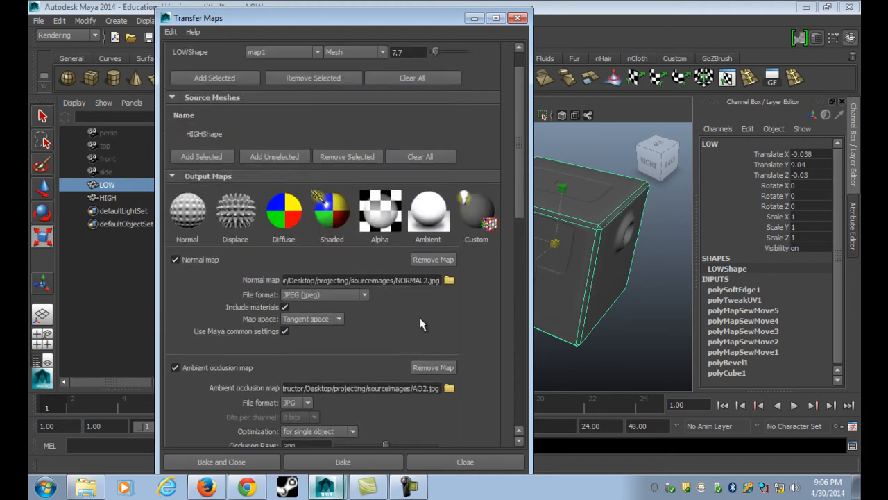
scroll(420, 325, down, 10)
scroll(291, 330, up, 12)
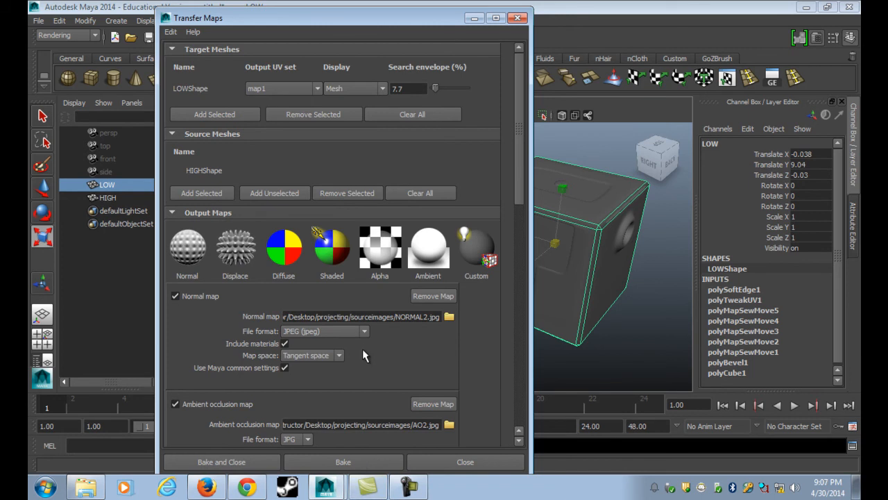
click(341, 462)
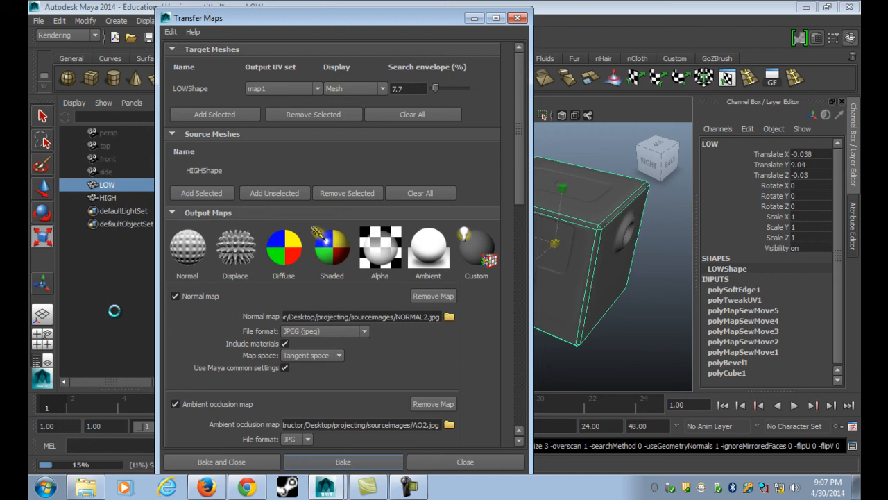
click(408, 488)
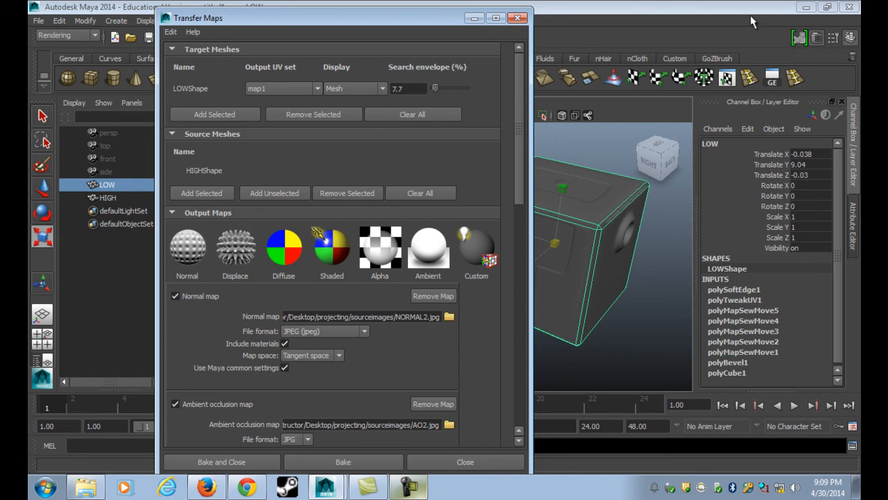
Minimize Maya, compare the rebaked AO2.jpg and NORMAL2.jpg in the photo viewer, and close it
click(806, 7)
click(457, 274)
double_click(463, 163)
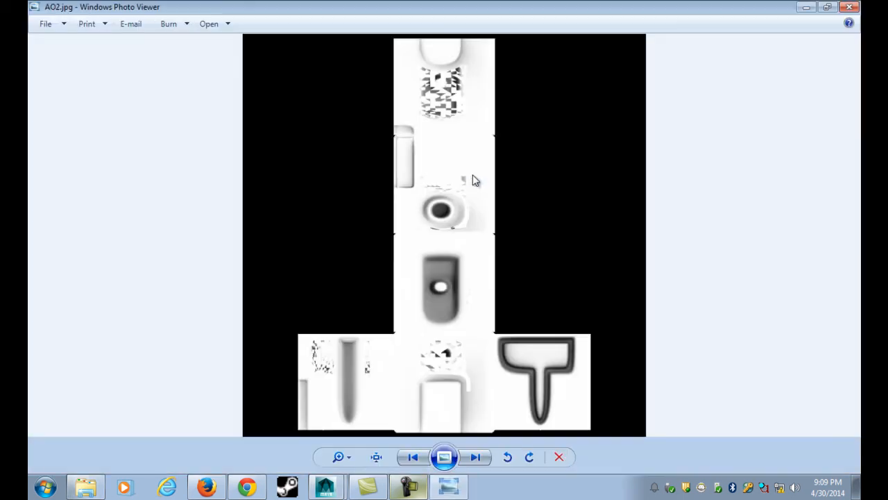
key(Right)
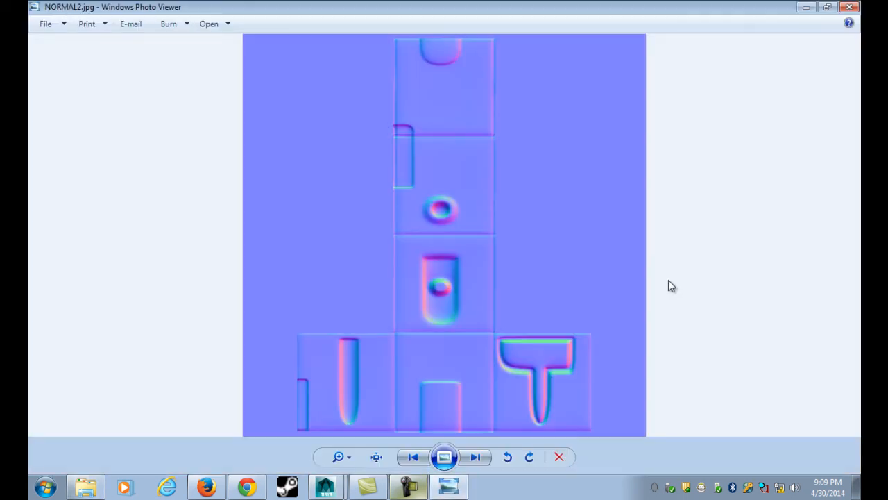
key(Left)
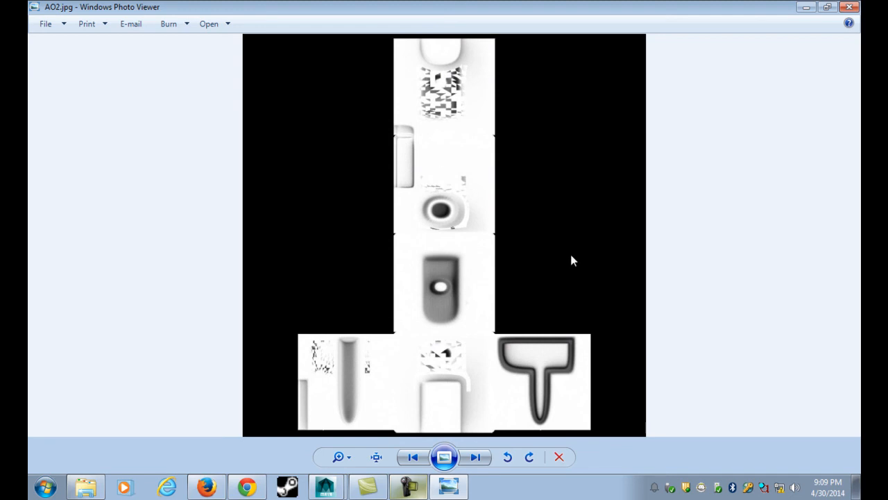
key(Right)
click(858, 7)
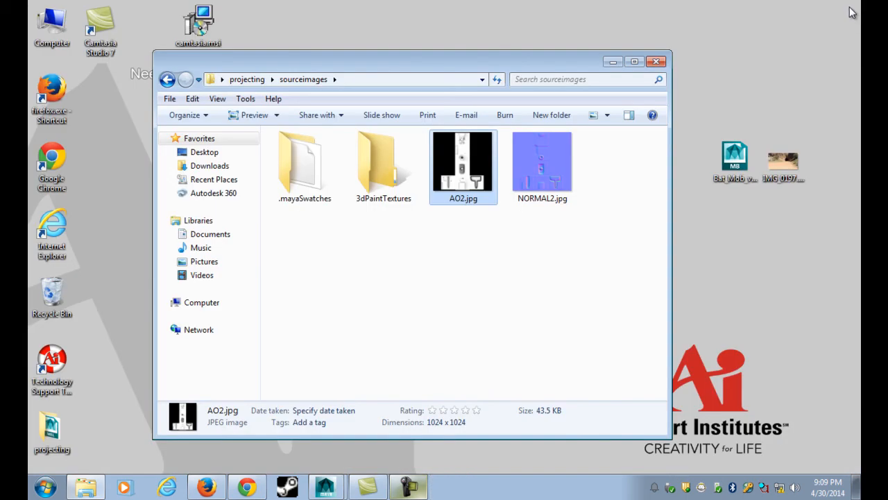
Switch back to Maya and close Transfer Maps to get a clear view of the cubes
click(304, 433)
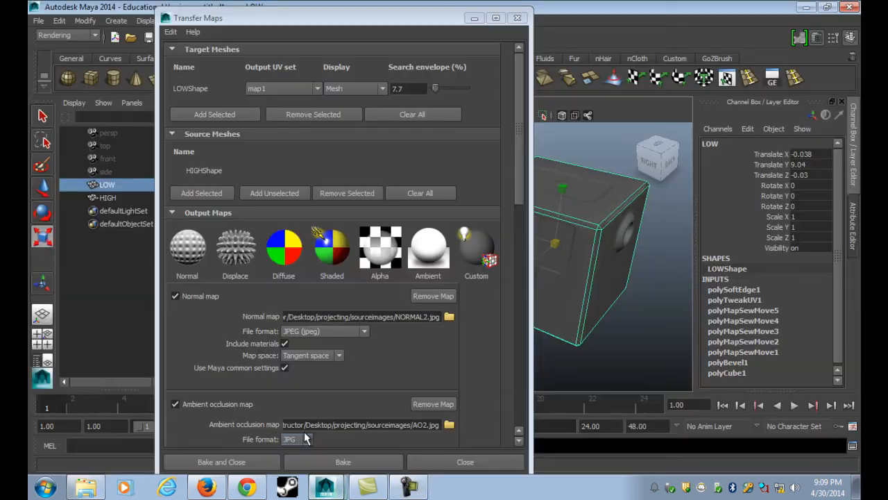
click(514, 20)
alt+drag(389, 248, 481, 240)
alt+middle_drag(481, 241, 367, 247)
Duplicate the LOW cube and move the copy along Z, beside the originals, to a Translate Z of about -36
key(w)
alt+drag(459, 238, 478, 248)
alt+middle_drag(479, 248, 441, 254)
drag(343, 253, 522, 254)
key(ctrl+z)
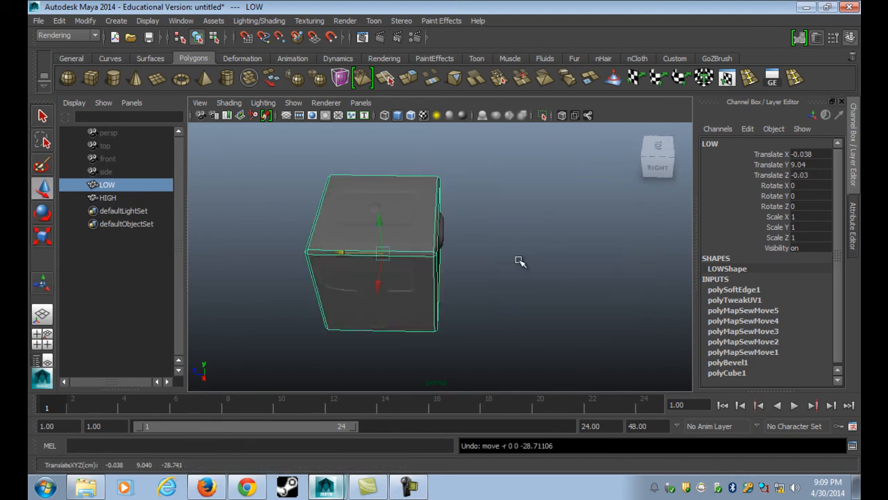
key(ctrl+d)
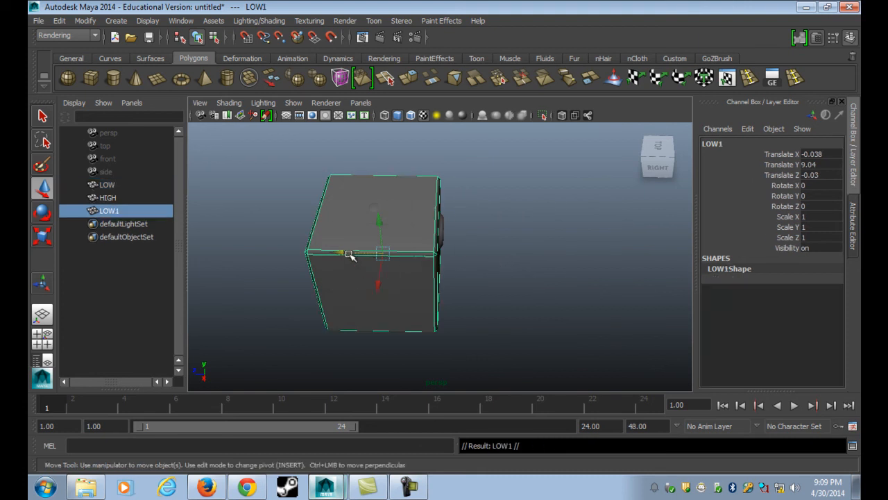
drag(350, 256, 575, 252)
alt+middle_drag(562, 254, 462, 274)
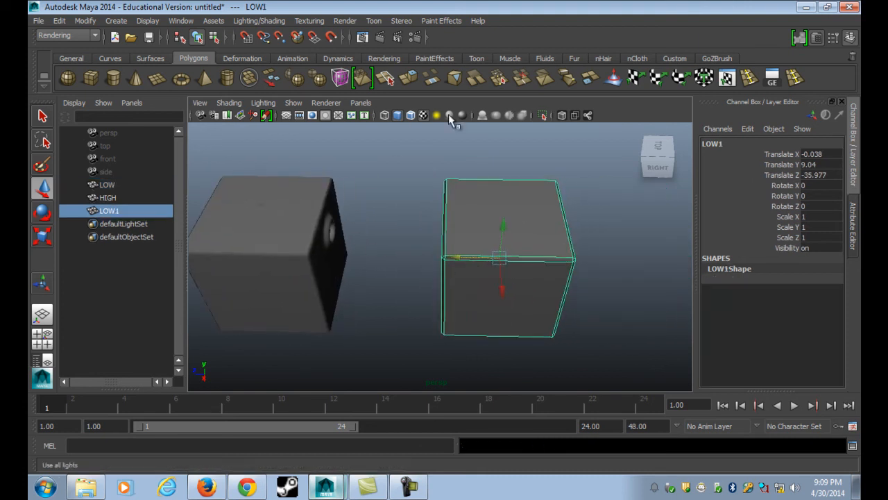
scroll(535, 236, down, 3)
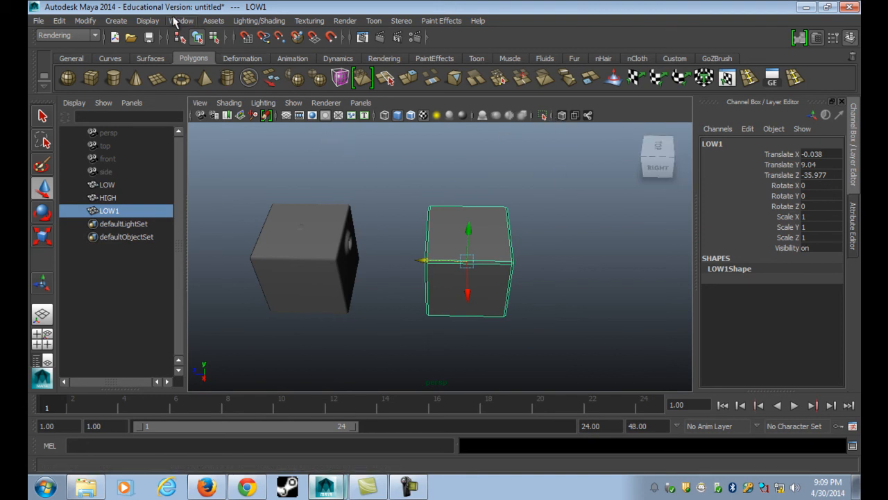
Open the Hypershade, place it above the two cubes, and create a Blinn material
click(141, 21)
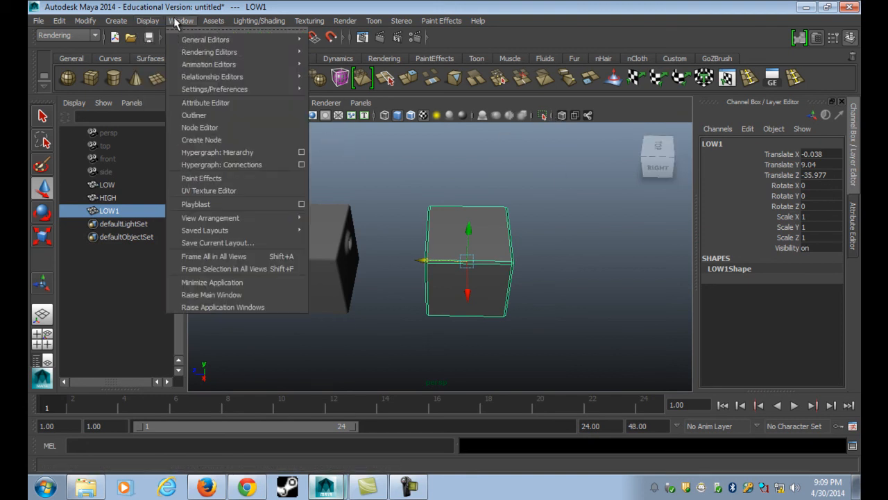
mouse_move(209, 52)
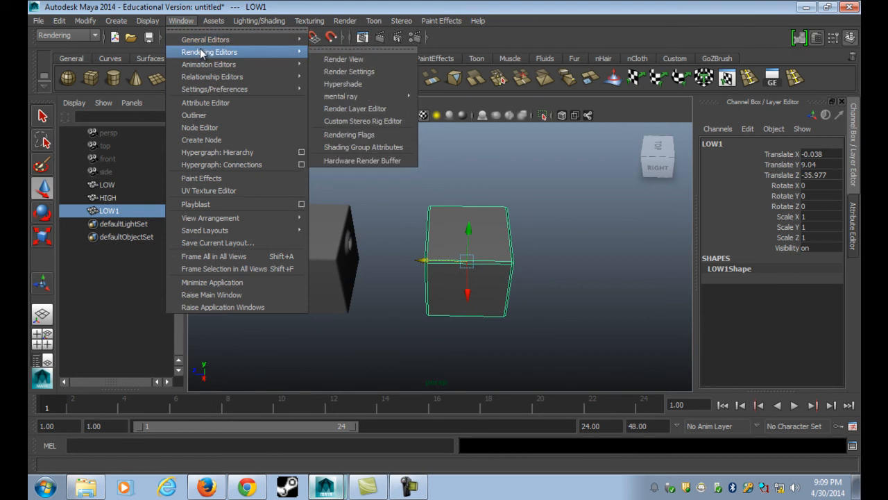
click(361, 84)
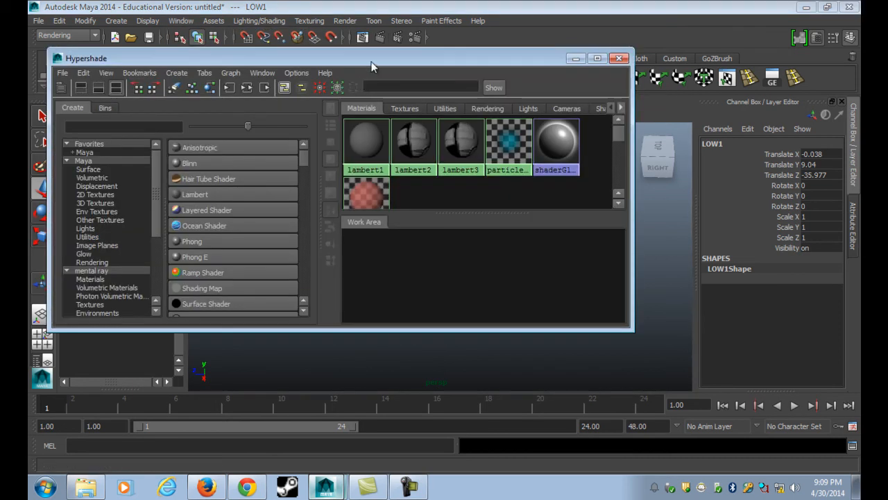
drag(373, 60, 387, 34)
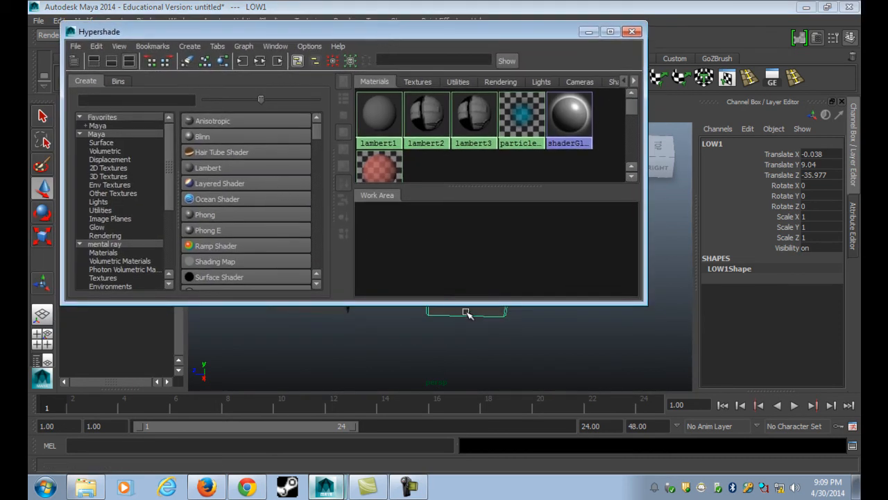
mouse_move(465, 303)
mouse_down()
mouse_move(477, 215)
mouse_move(454, 301)
mouse_up()
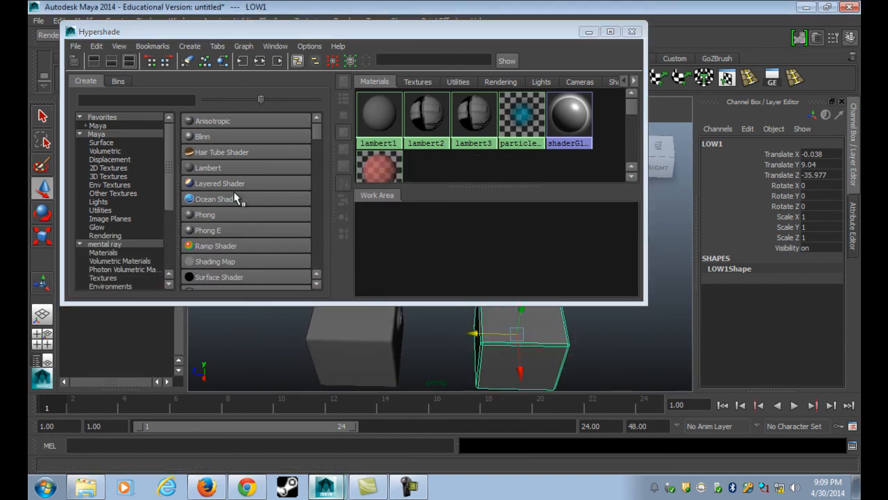
click(210, 136)
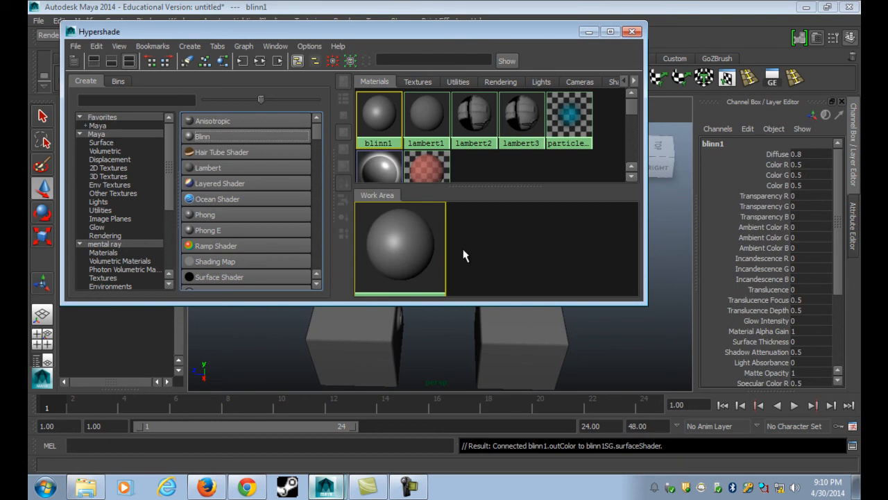
Create a File texture node and try to connect it to the Blinn material
scroll(222, 208, down, 5)
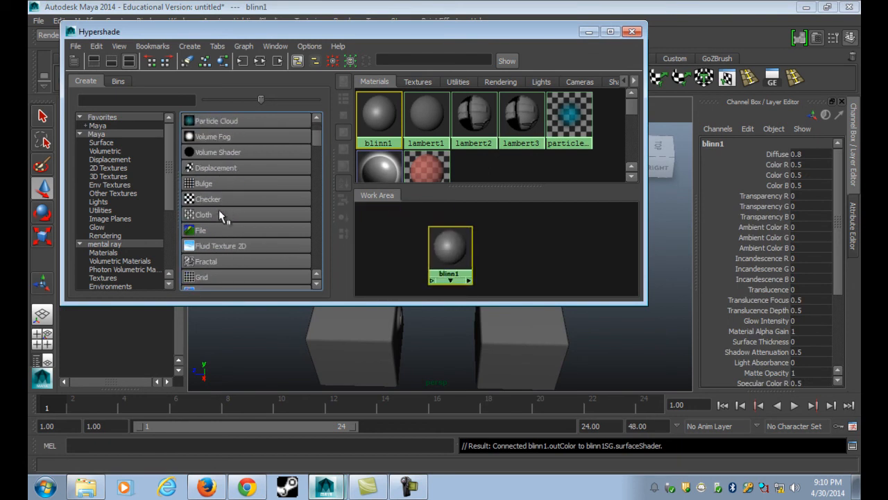
drag(201, 231, 451, 248)
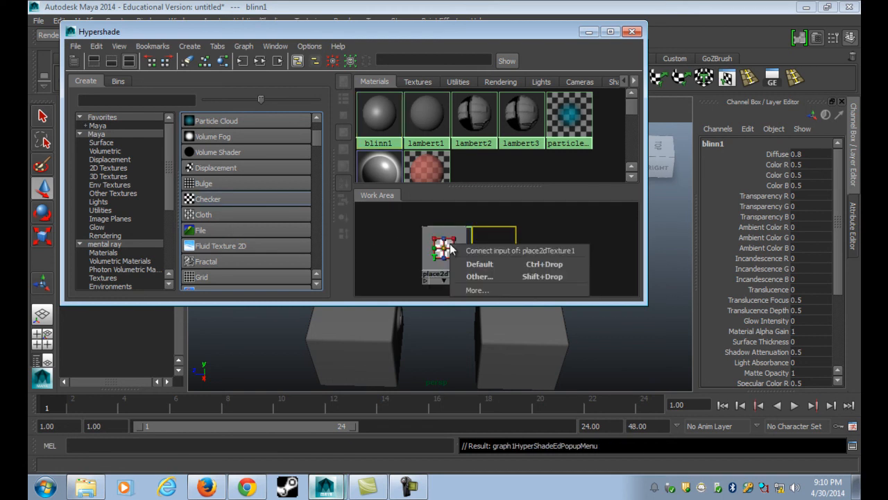
click(485, 277)
click(636, 170)
Rearrange the Hypershade work area by moving the texture placement node and the Blinn node apart
drag(442, 244, 386, 249)
right_drag(445, 237, 450, 262)
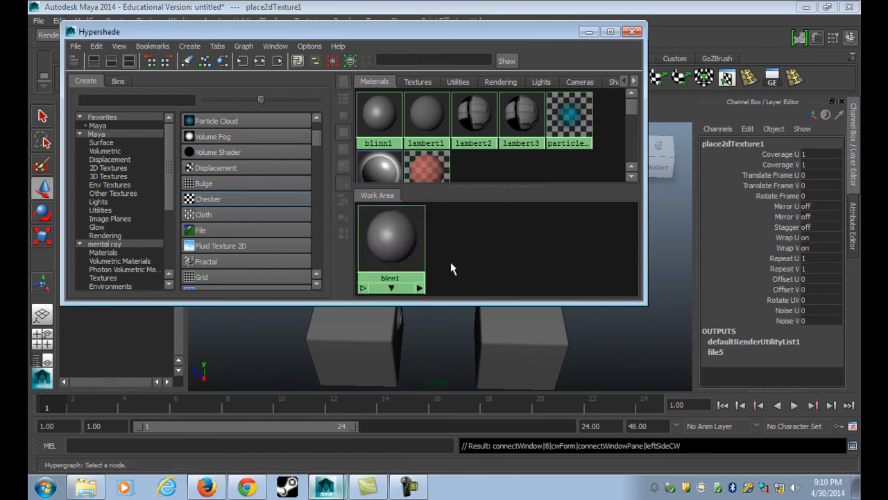
scroll(474, 248, down, 3)
drag(421, 233, 524, 223)
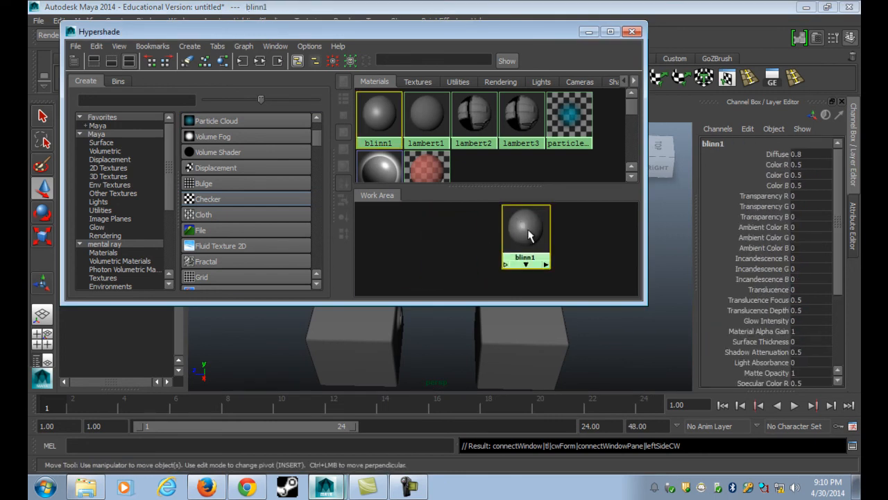
double_click(527, 233)
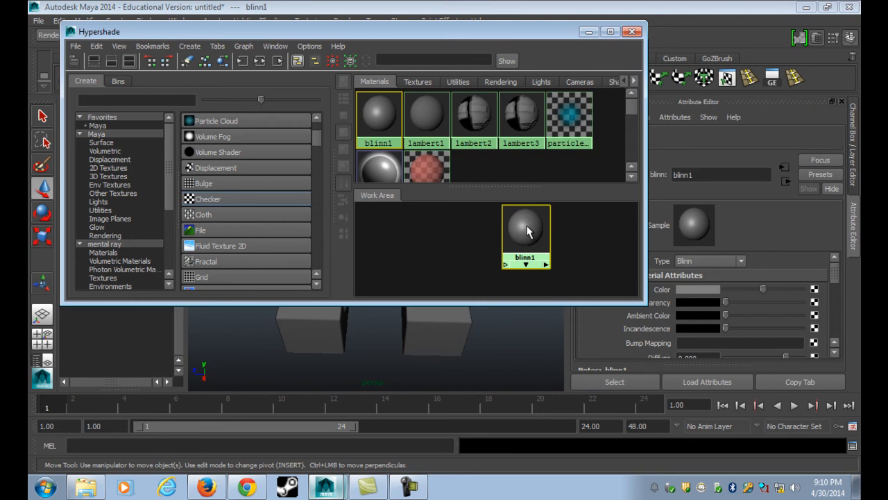
click(814, 289)
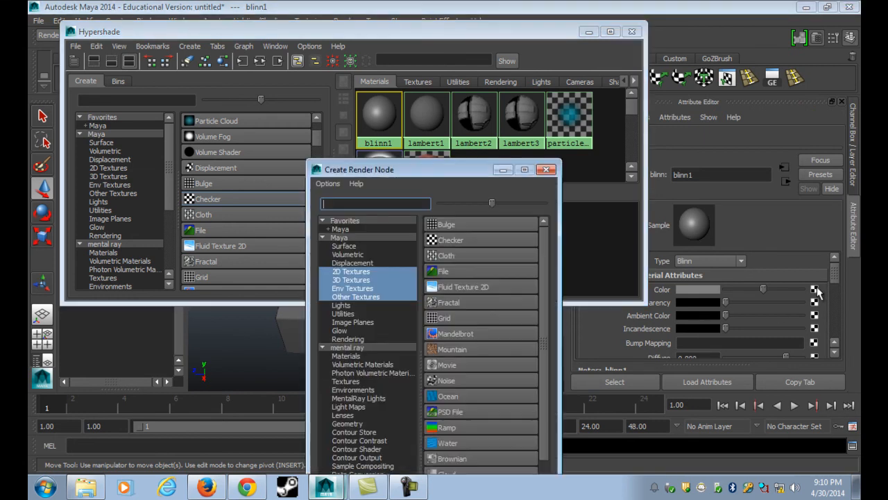
click(546, 170)
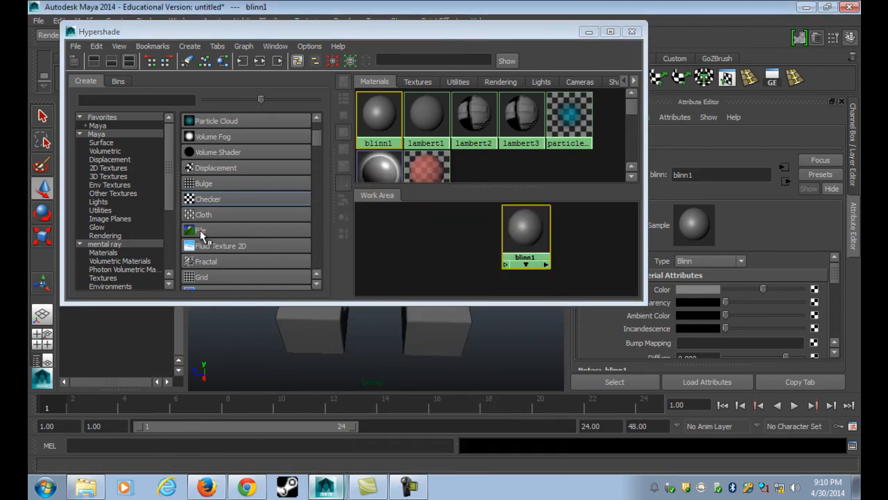
Create a File texture node and connect it to the Blinn material's color
middle_drag(200, 235, 539, 237)
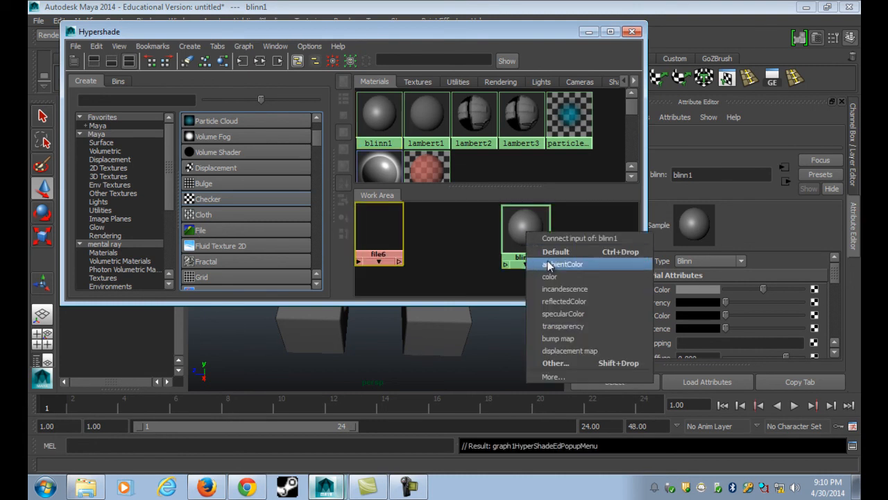
click(552, 268)
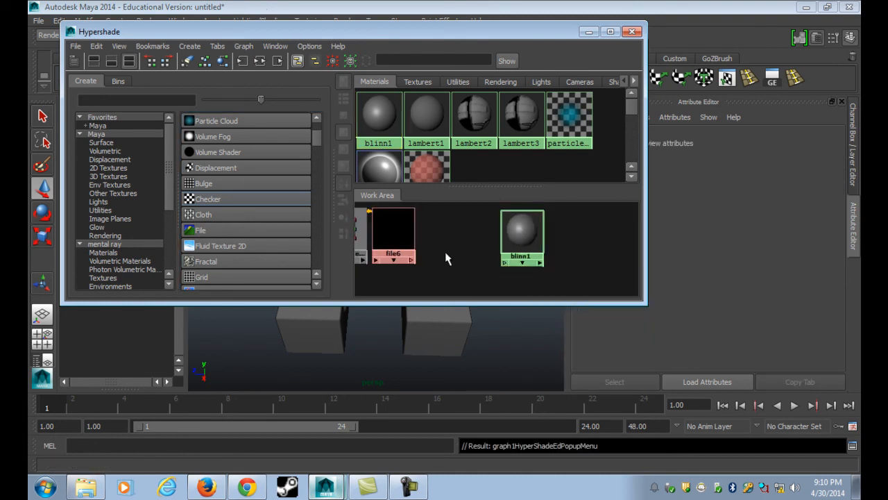
middle_drag(476, 237, 590, 244)
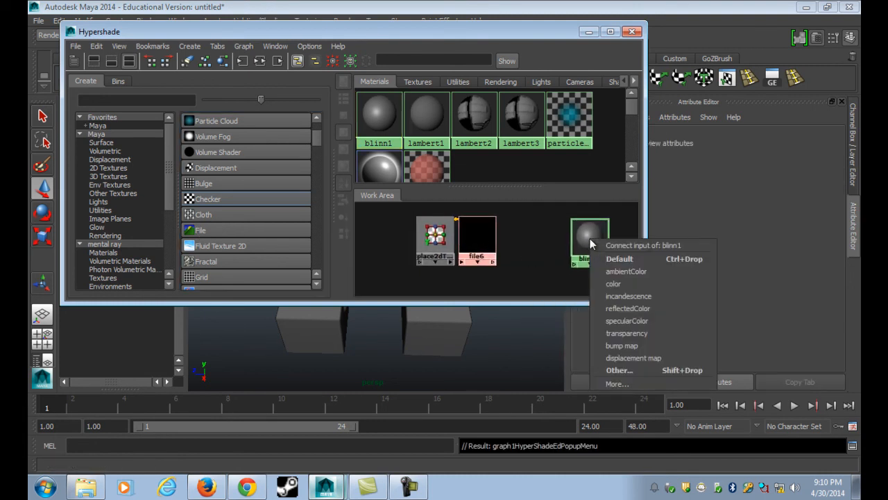
click(622, 259)
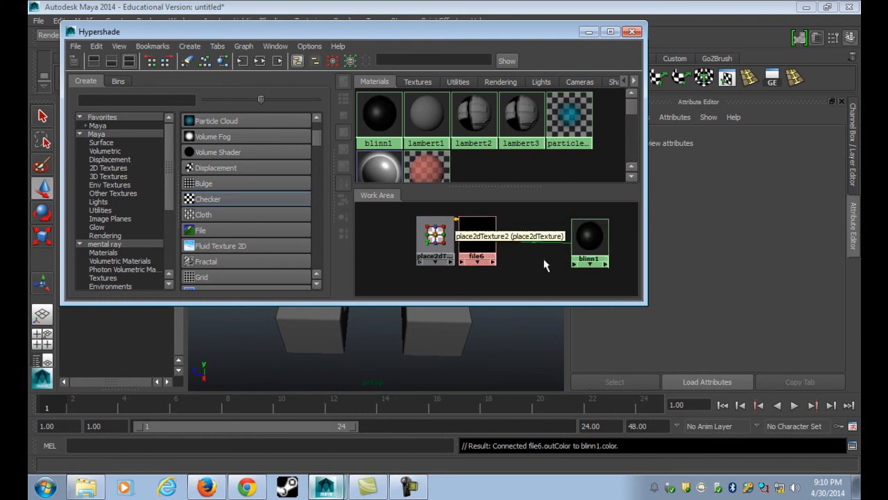
Narrow the Hypershade window and load AO2.jpg as the image of the File node feeding the Blinn color
click(445, 238)
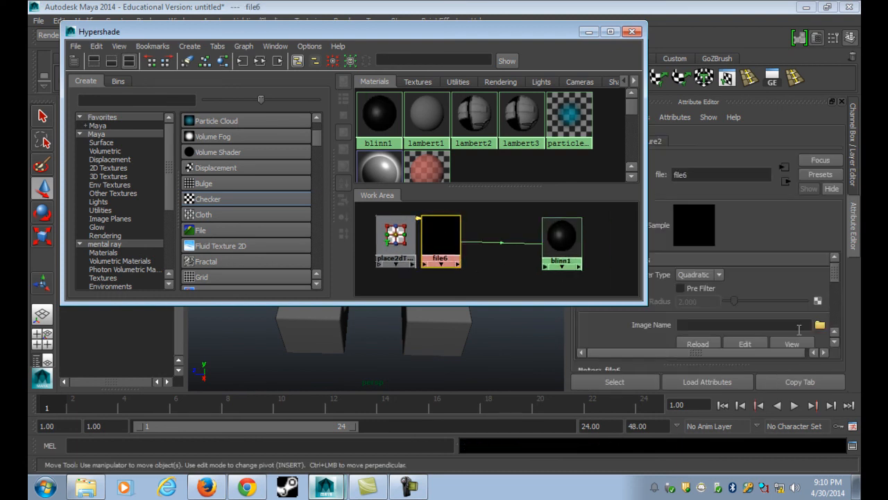
click(821, 326)
drag(646, 123, 524, 123)
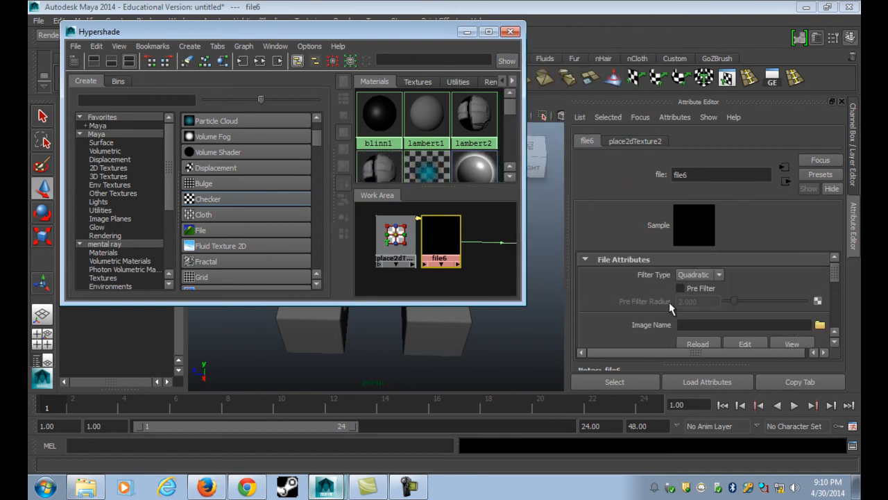
click(819, 326)
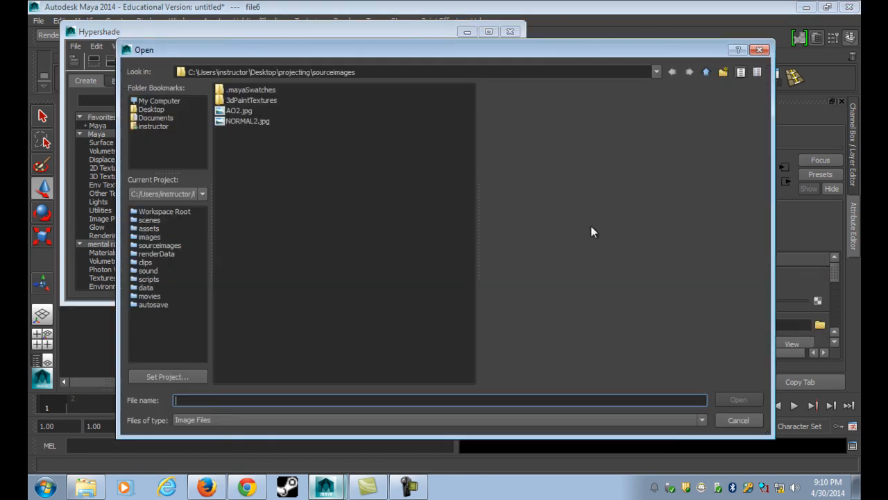
click(229, 110)
click(742, 402)
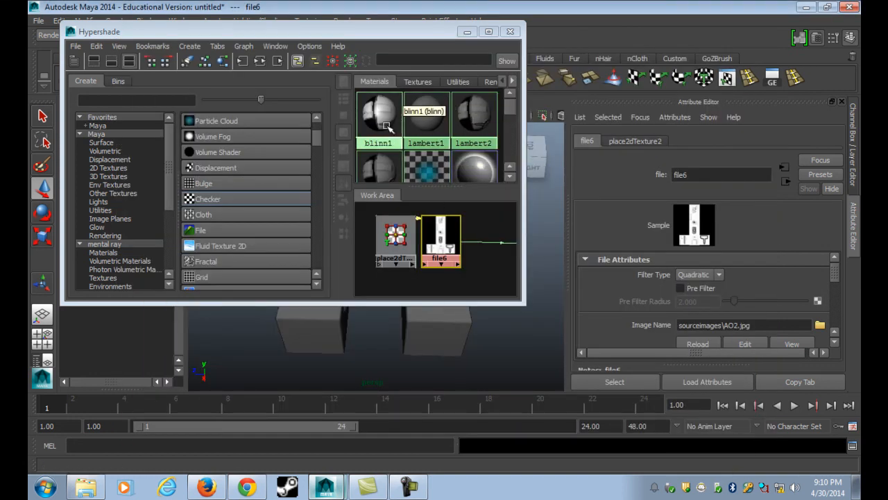
Create a second File texture node and connect it to the Blinn material as its bump map
alt+drag(495, 279, 440, 262)
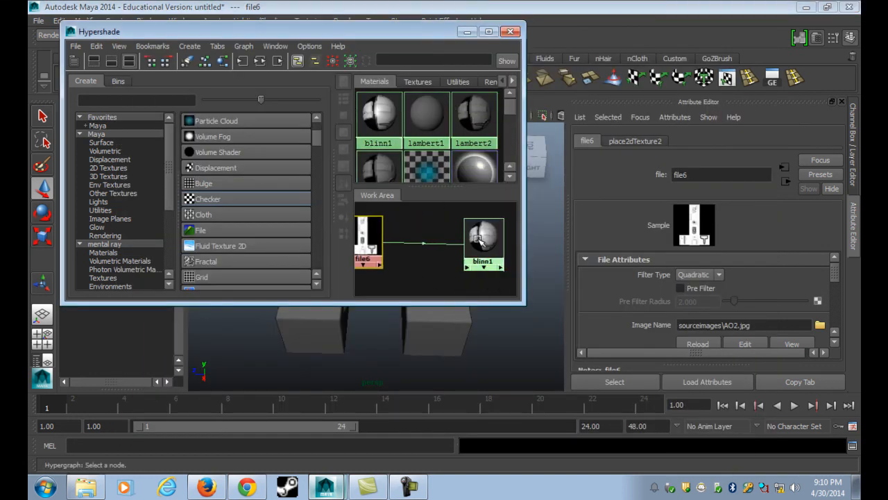
right_drag(475, 233, 479, 262)
middle_drag(194, 231, 492, 227)
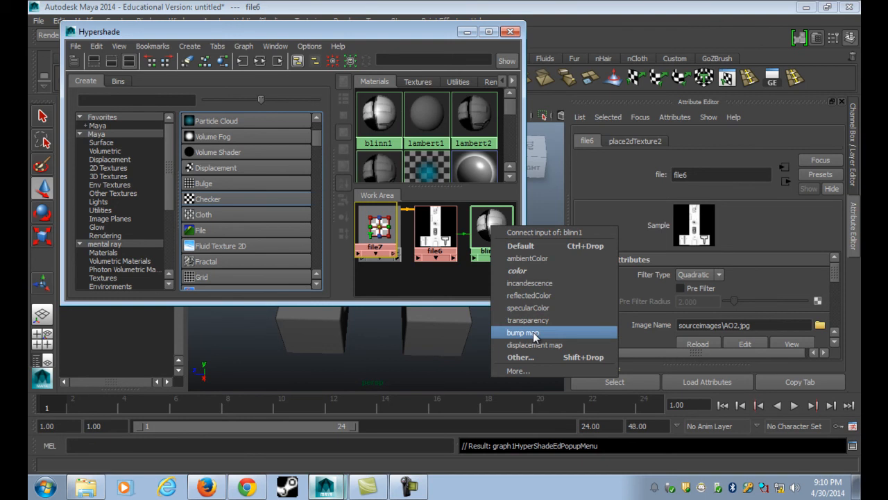
click(535, 333)
Load NORMAL2.jpg as the image of the File node that feeds the bump map
drag(382, 219, 402, 264)
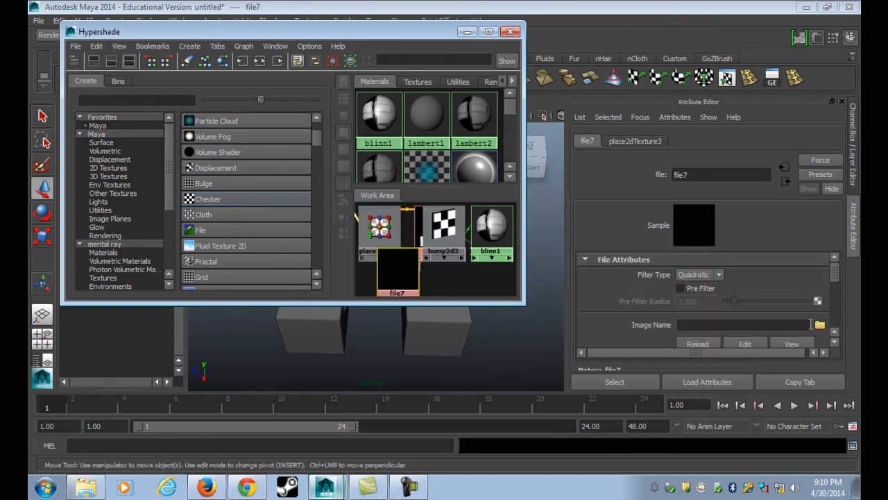
click(819, 326)
click(233, 121)
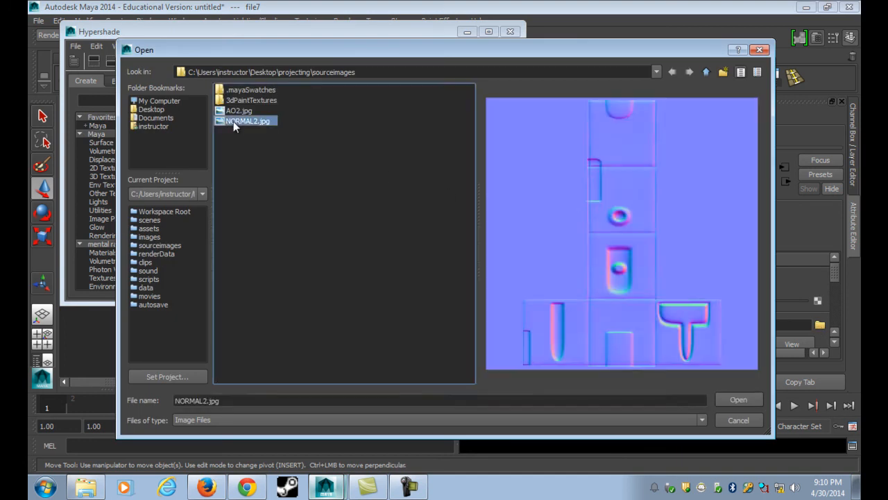
double_click(233, 121)
Set the bump node to be used as Tangent Space Normals
right_drag(484, 227, 483, 287)
click(444, 279)
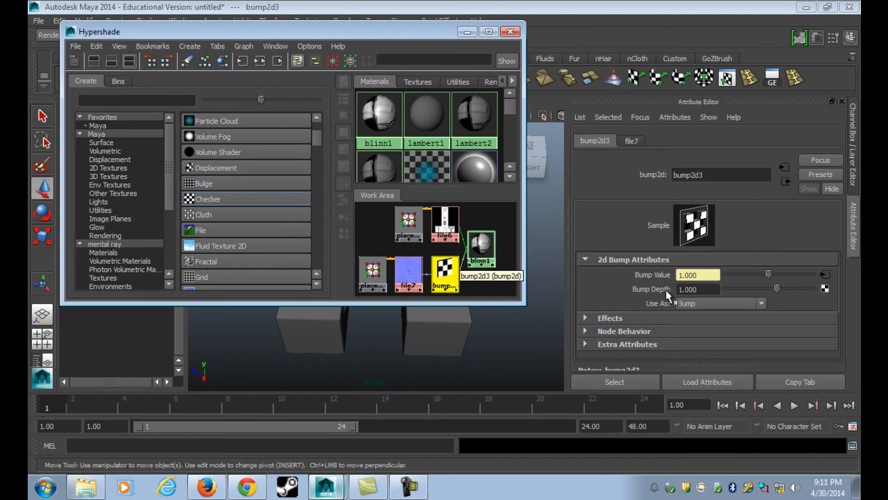
click(721, 308)
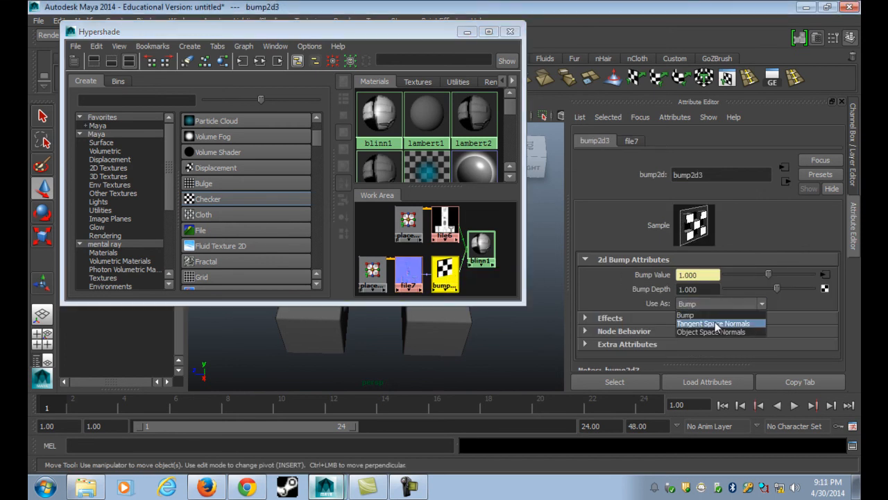
click(712, 323)
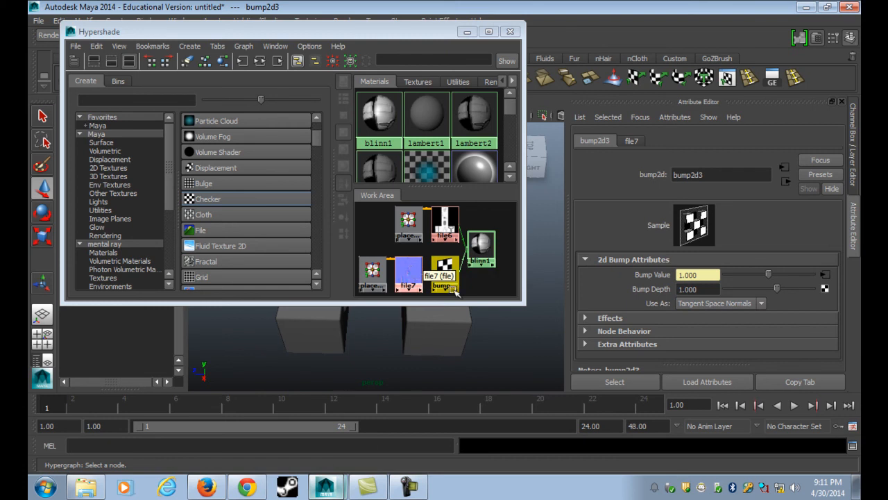
Assign the Blinn material to the duplicate LOW1 cube and minimize the Hypershade
drag(416, 31, 744, 25)
click(428, 345)
scroll(429, 345, up, 3)
scroll(476, 347, up, 3)
right_drag(802, 232, 697, 203)
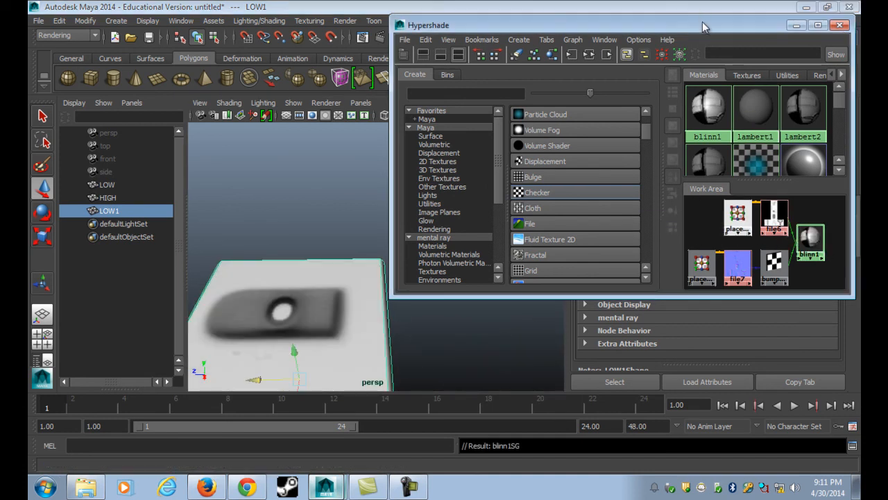
drag(702, 22, 515, 16)
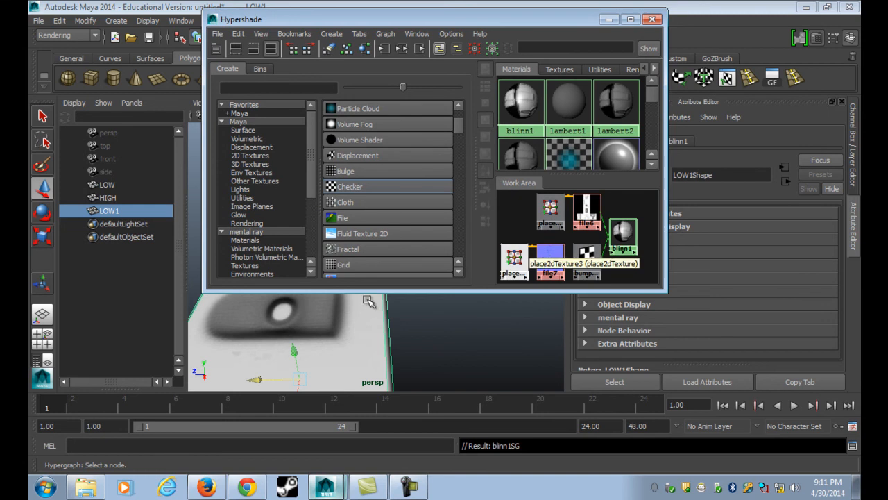
click(610, 18)
Frame the LOW1 cube in textured shading and switch the viewport renderer to Viewport 2.0
alt+drag(400, 247, 437, 250)
key(5)
click(488, 289)
scroll(432, 294, down, 5)
alt+middle_drag(432, 294, 449, 279)
scroll(448, 279, up, 5)
scroll(448, 280, down, 3)
alt+drag(460, 275, 482, 290)
key(6)
click(385, 264)
key(f)
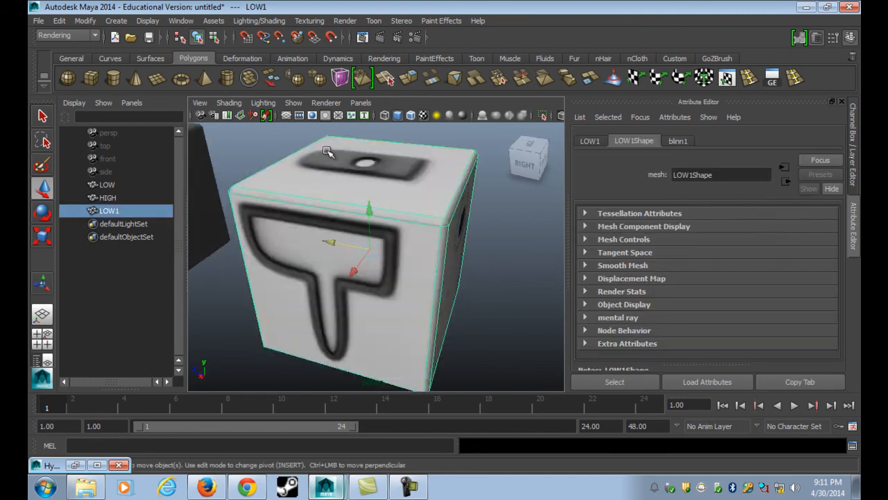
click(325, 103)
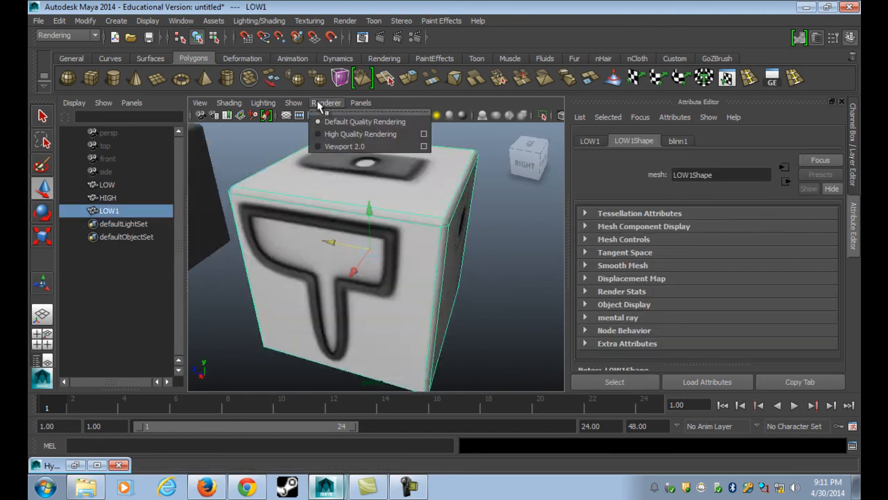
click(350, 147)
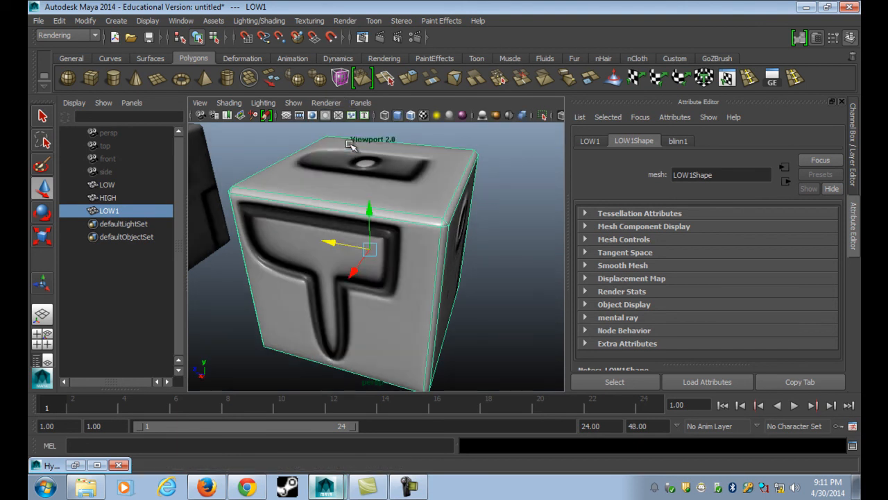
Examine the baked normal and ambient occlusion detail on all sides of the LOW1 cube
click(253, 164)
alt+drag(396, 236, 246, 273)
scroll(361, 259, up, 5)
alt+middle_drag(309, 202, 370, 267)
scroll(370, 267, up, 3)
scroll(371, 267, up, 3)
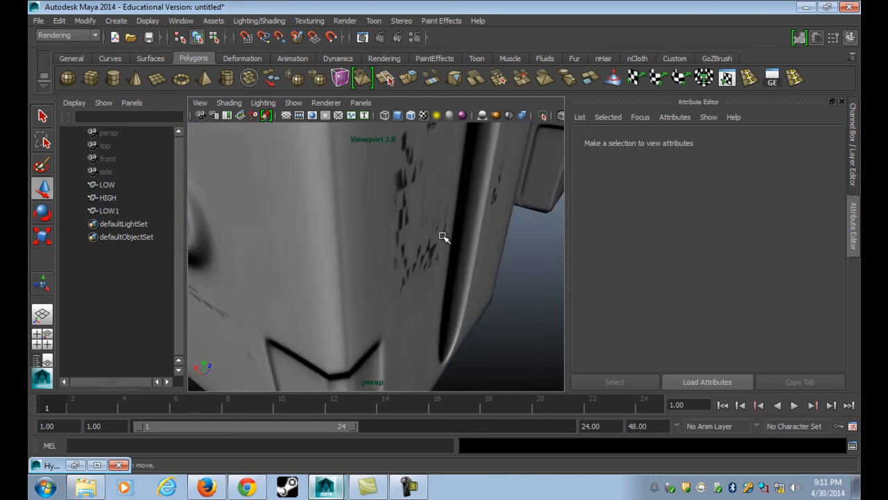
alt+drag(423, 225, 394, 235)
scroll(390, 232, down, 3)
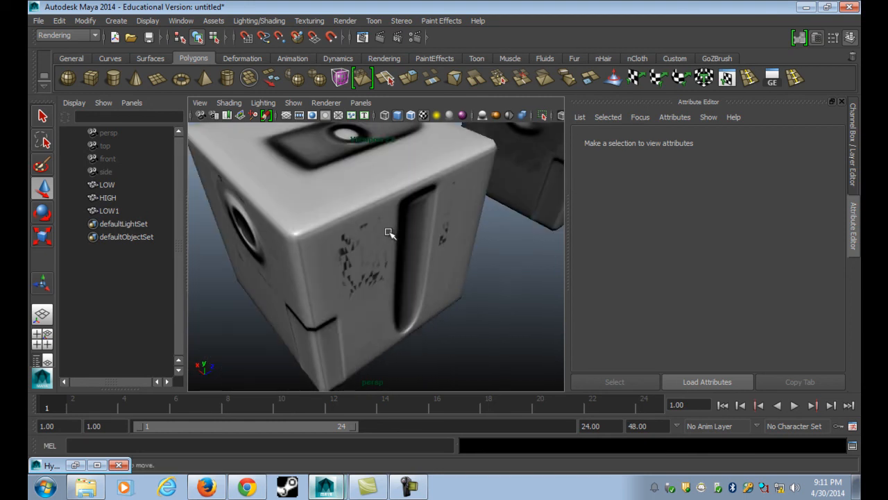
alt+middle_drag(353, 212, 368, 236)
scroll(368, 236, down, 3)
alt+drag(388, 236, 422, 250)
click(439, 212)
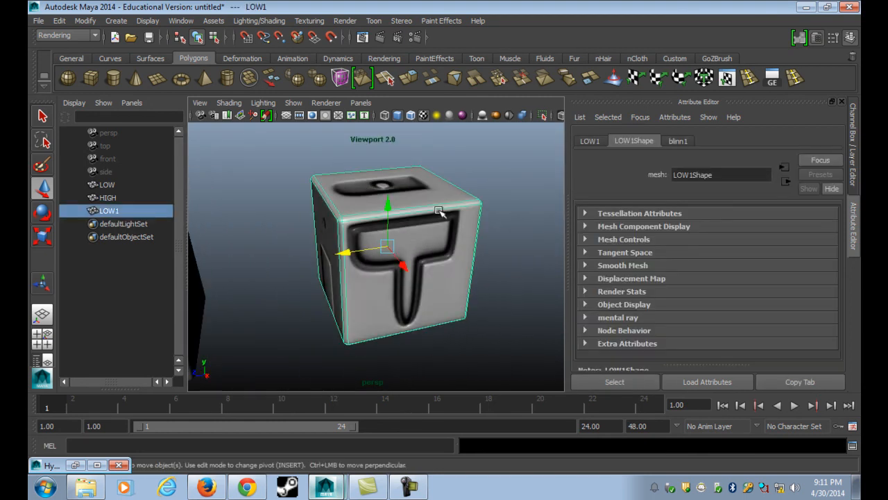
Reopen the Hypershade and delete the File node holding AO2.jpg from the Blinn material's network
click(116, 21)
mouse_move(180, 20)
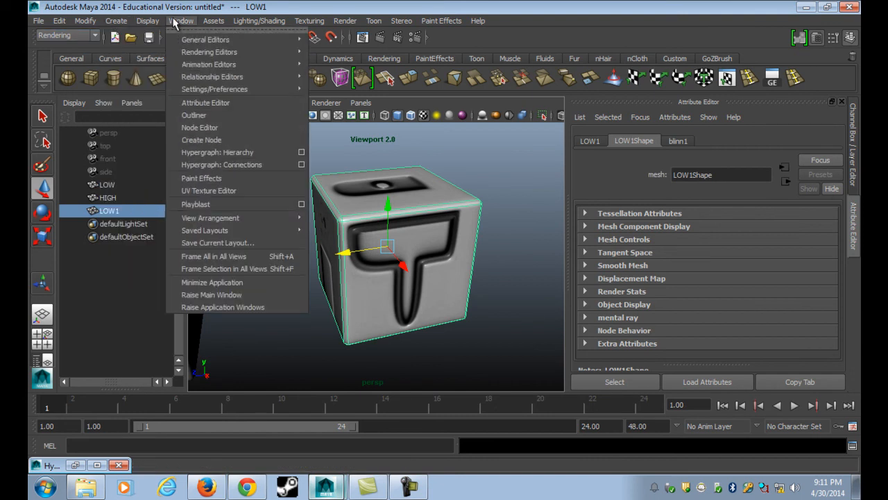
mouse_move(212, 78)
mouse_move(256, 54)
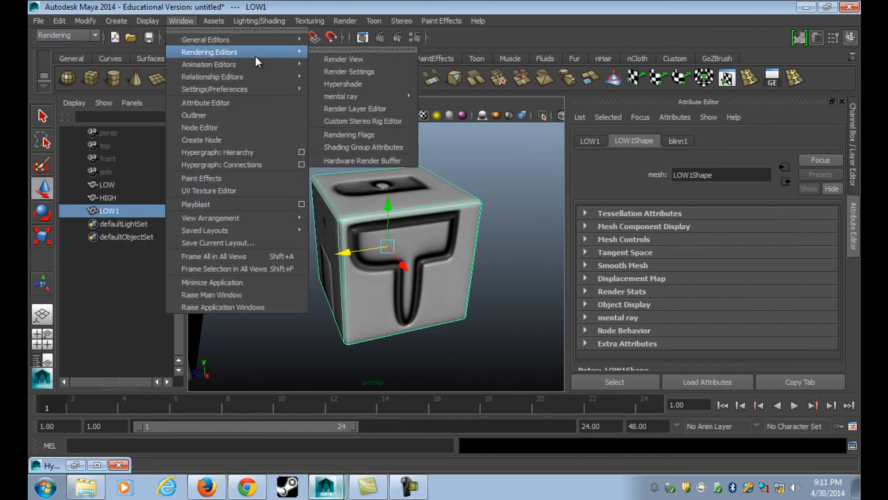
click(346, 84)
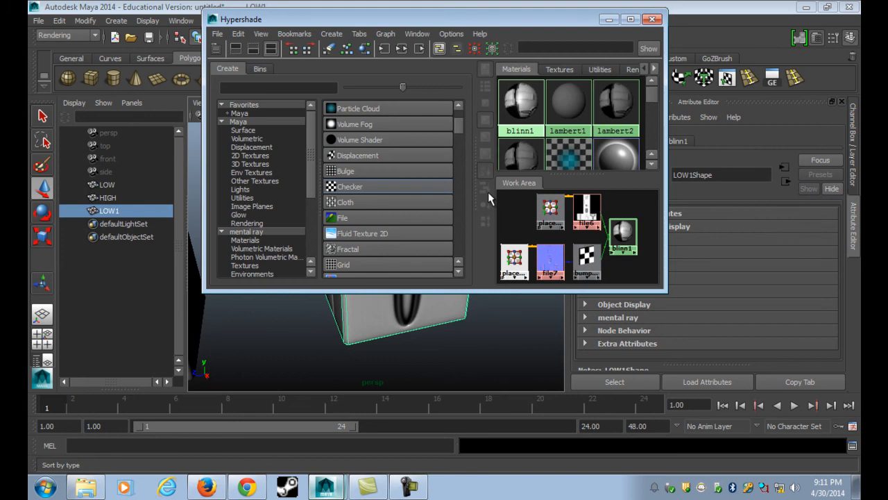
click(589, 214)
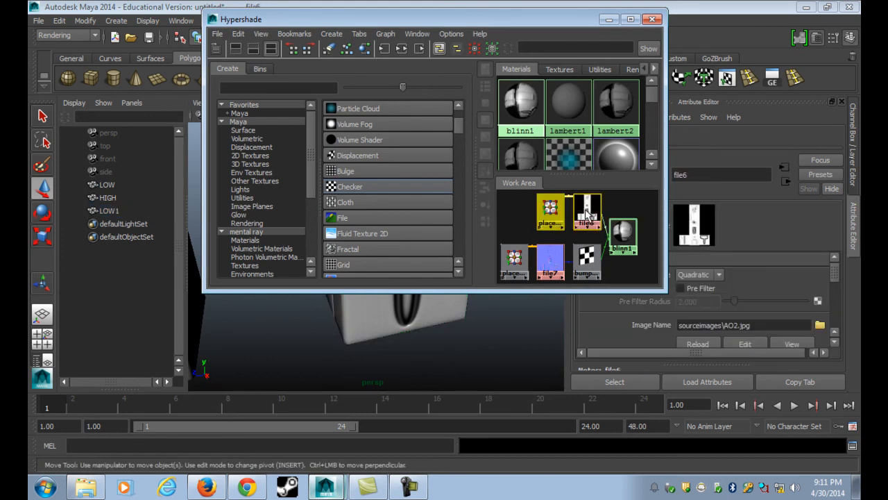
key(Delete)
Minimize the Hypershade and inspect the LOW1 cube with only the normal map applied
alt+drag(460, 295, 724, 242)
alt+drag(473, 253, 666, 321)
click(391, 242)
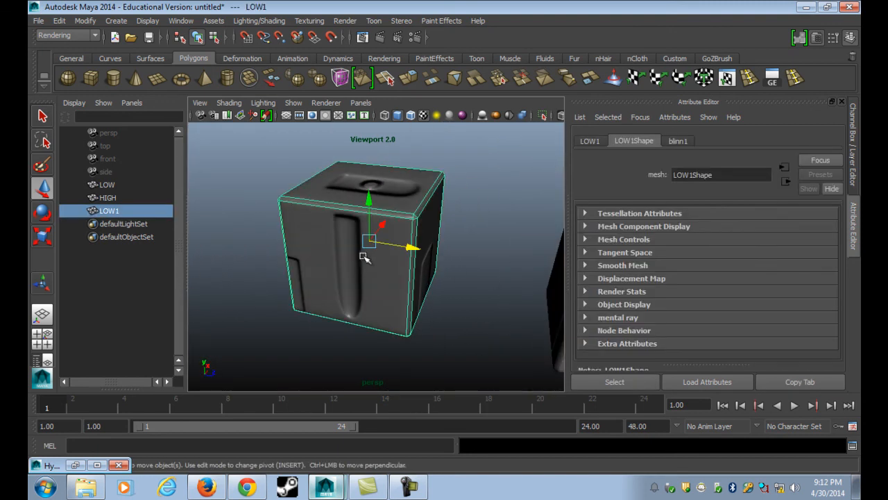
click(410, 493)
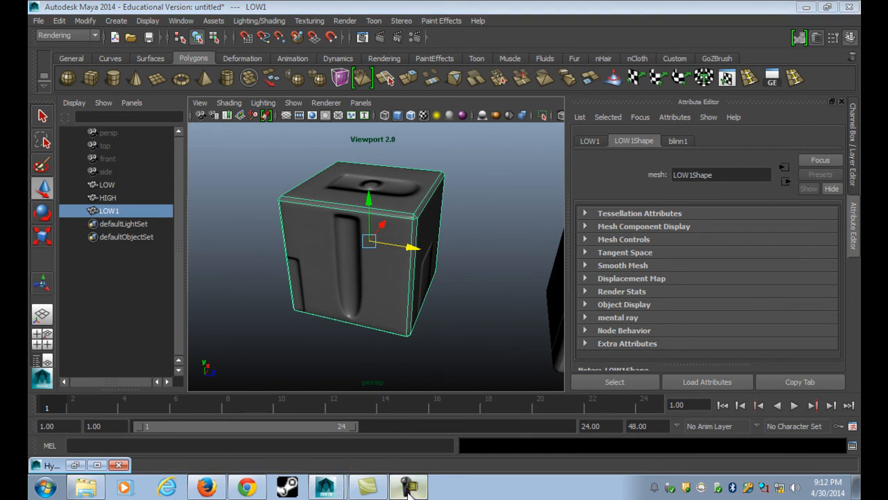